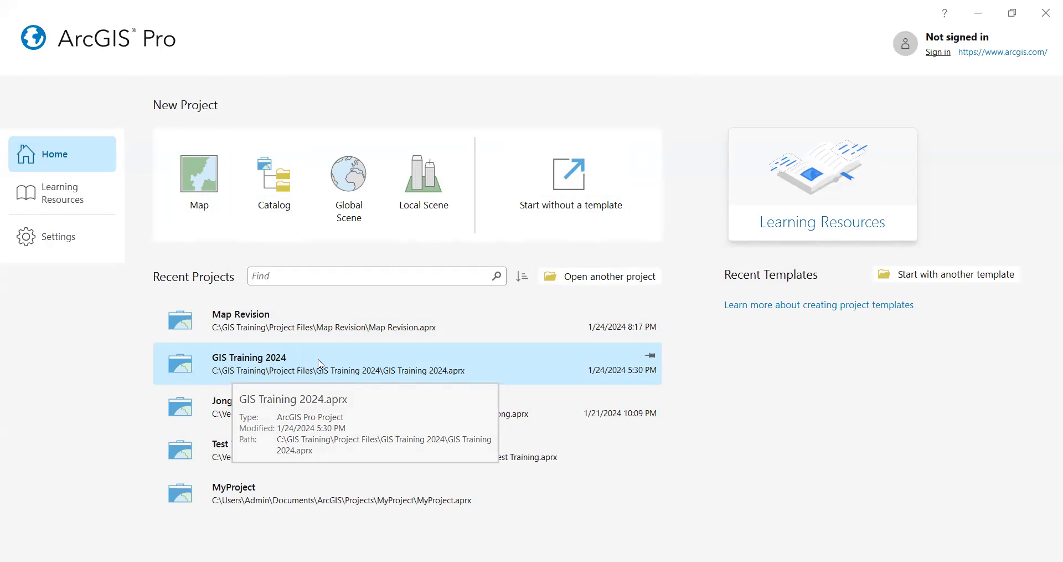
Open the recent project GIS Training 2024.
click(319, 364)
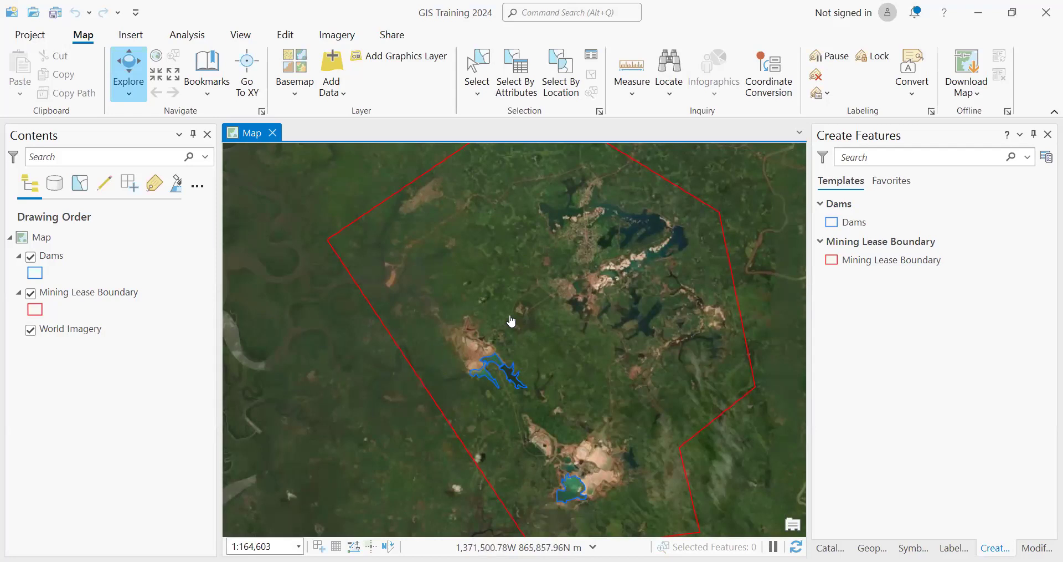
scroll(515, 325, down, 2)
scroll(547, 330, up, 2)
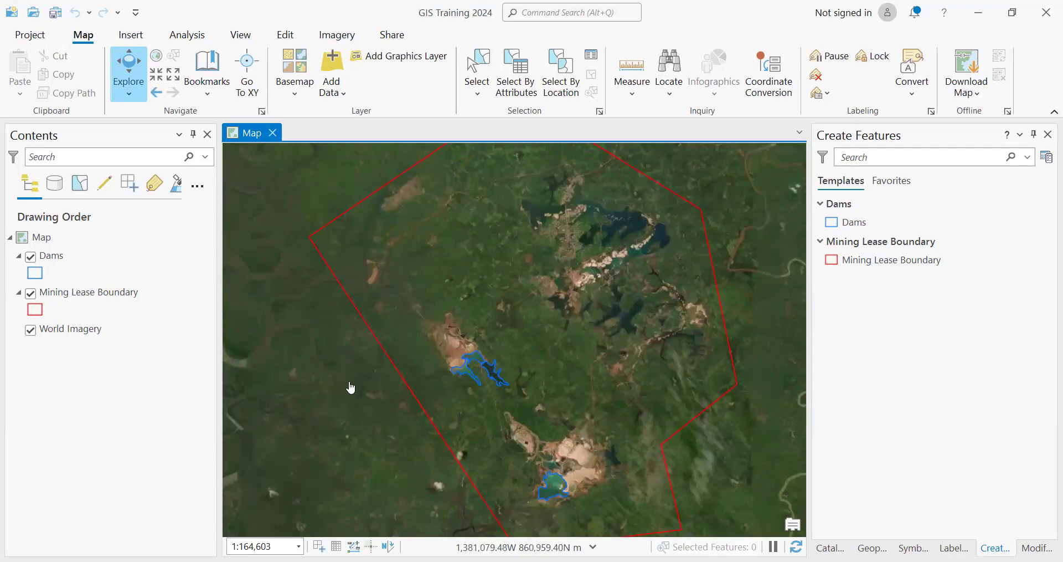
scroll(484, 388, down, 2)
scroll(545, 441, up, 2)
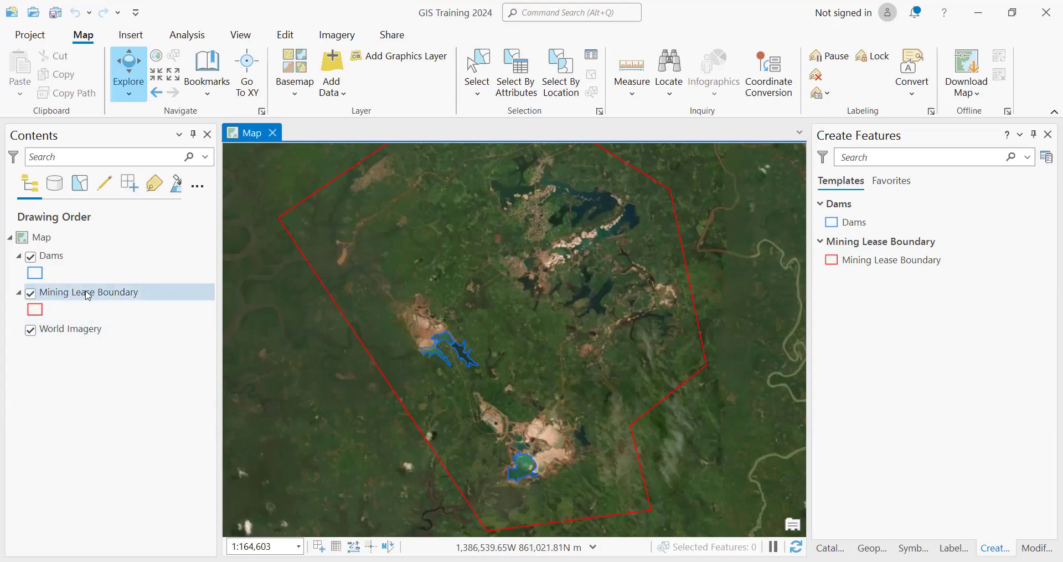
Hide the Mining Lease Boundary layer on the map.
click(31, 293)
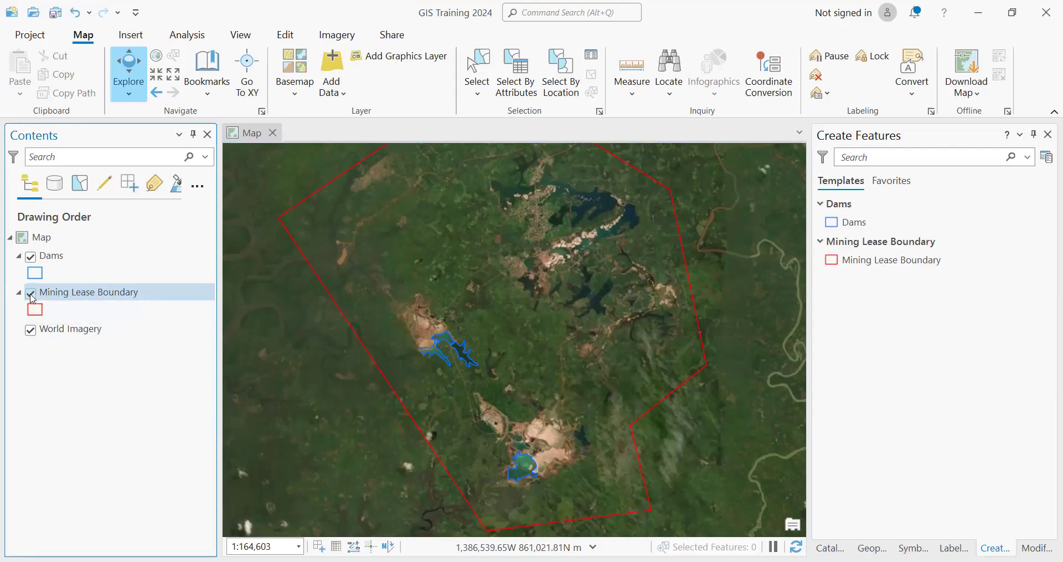
click(31, 295)
click(31, 296)
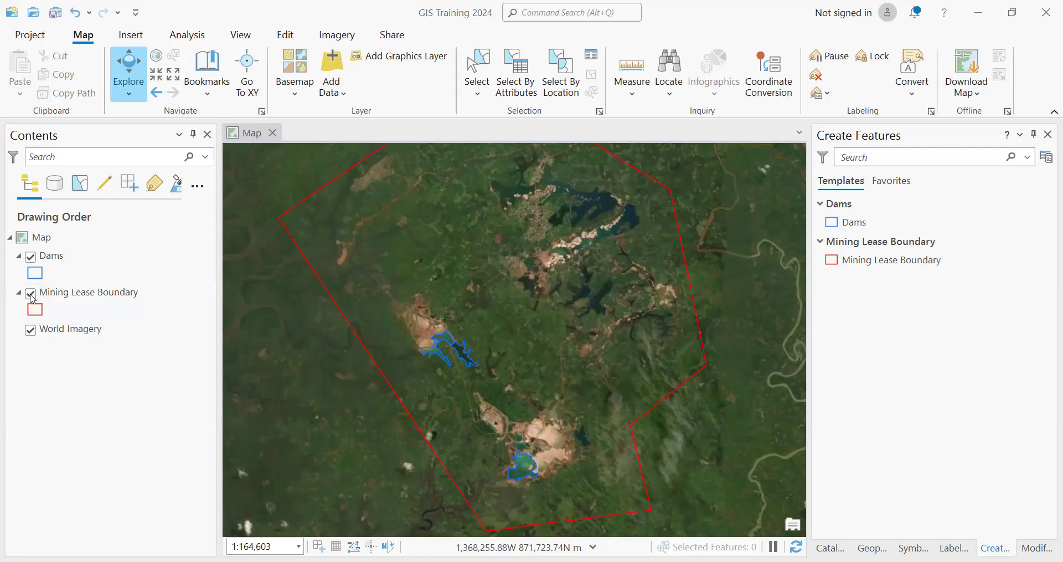
click(32, 298)
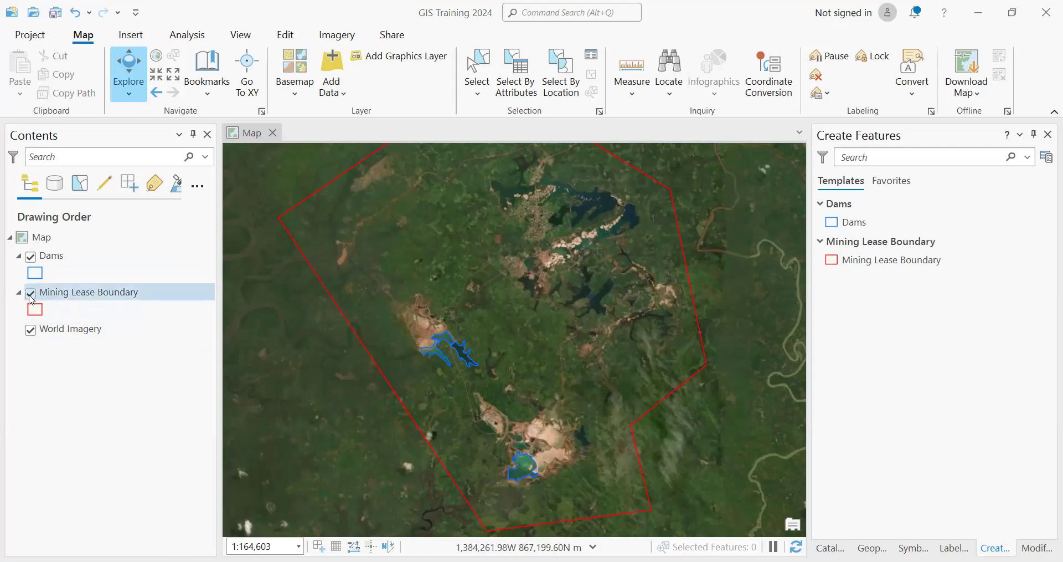
click(31, 295)
click(31, 296)
click(31, 296)
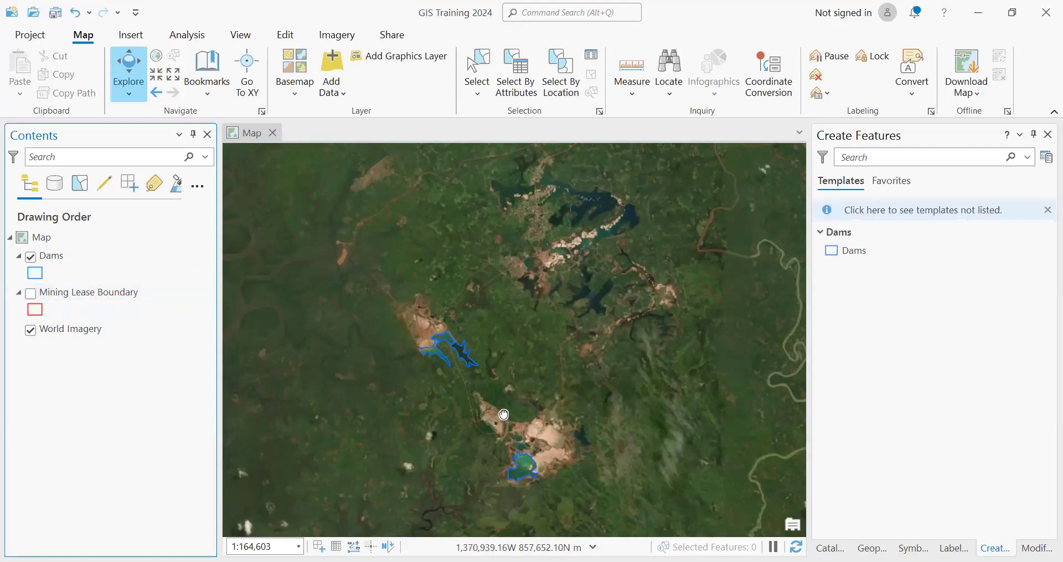
Select the Dams layer with the ponds north of the outlined dam in view.
scroll(504, 424, up, 3)
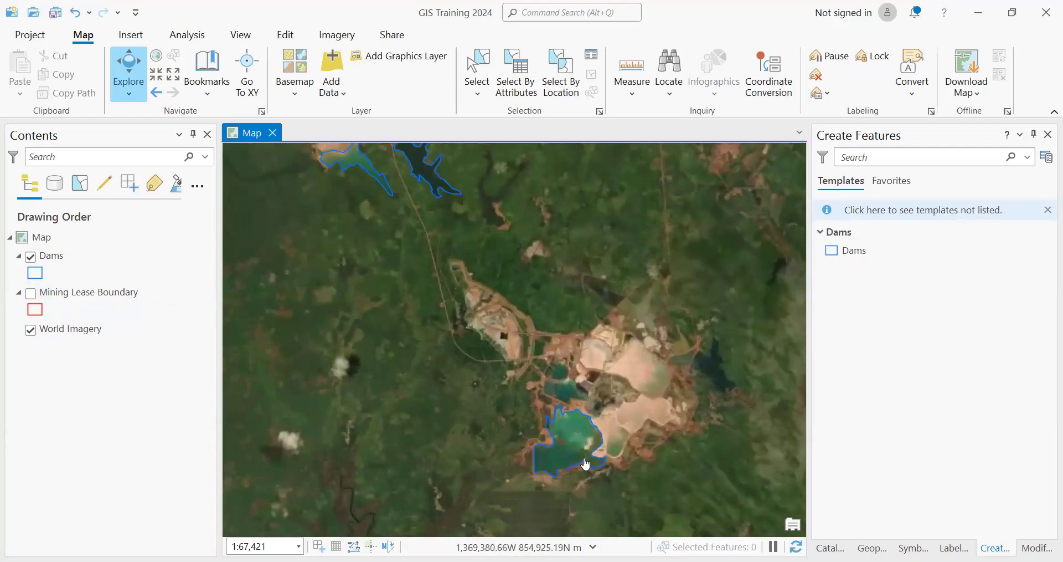
scroll(576, 432, up, 4)
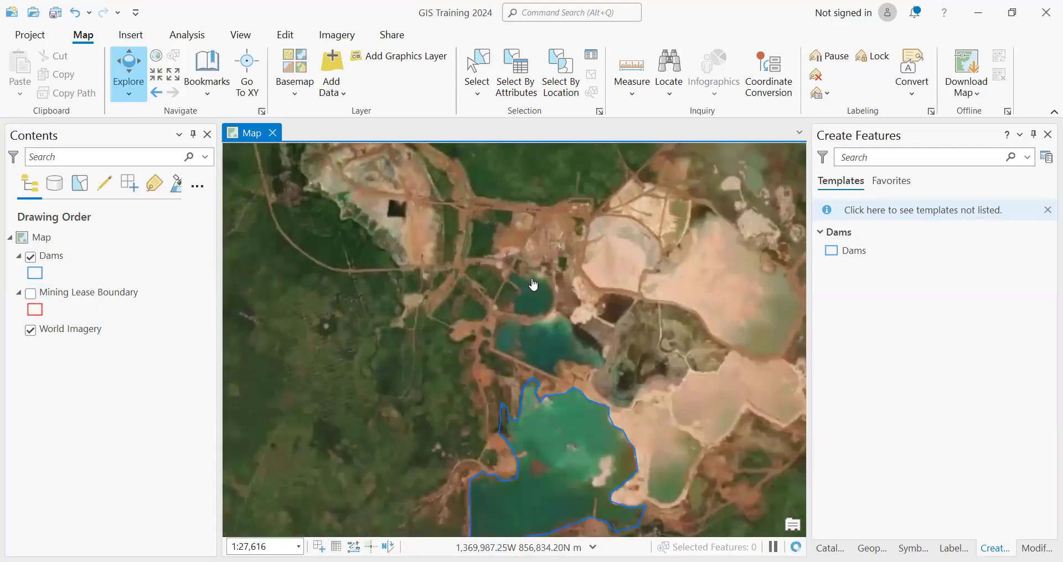
scroll(533, 288, up, 2)
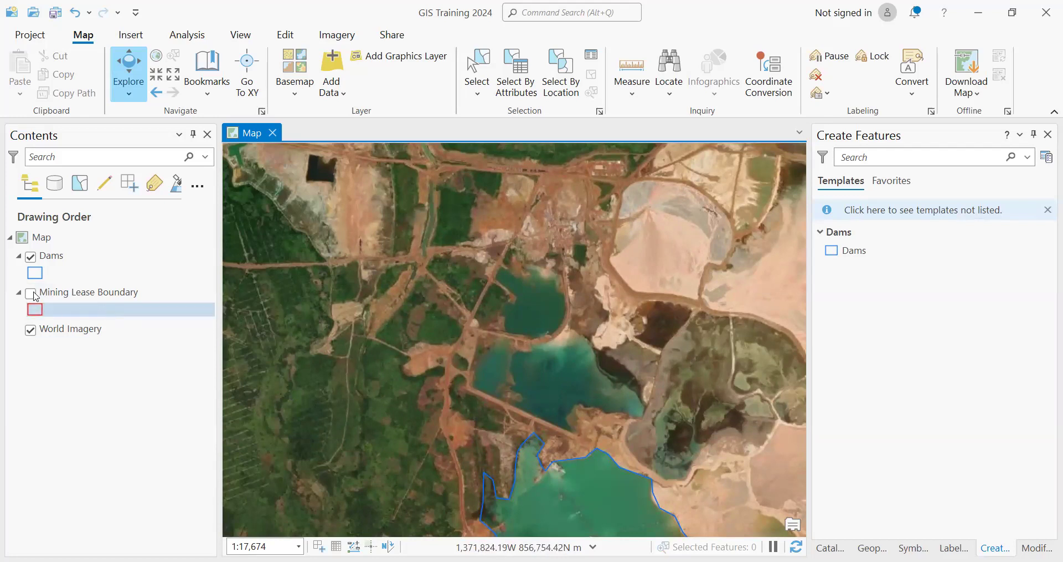
click(84, 262)
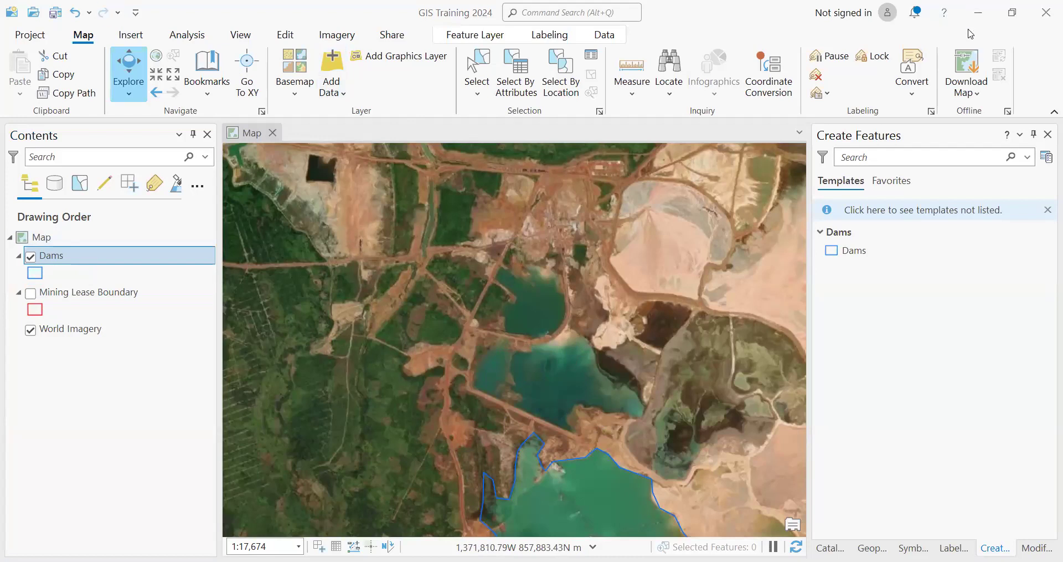
click(1016, 35)
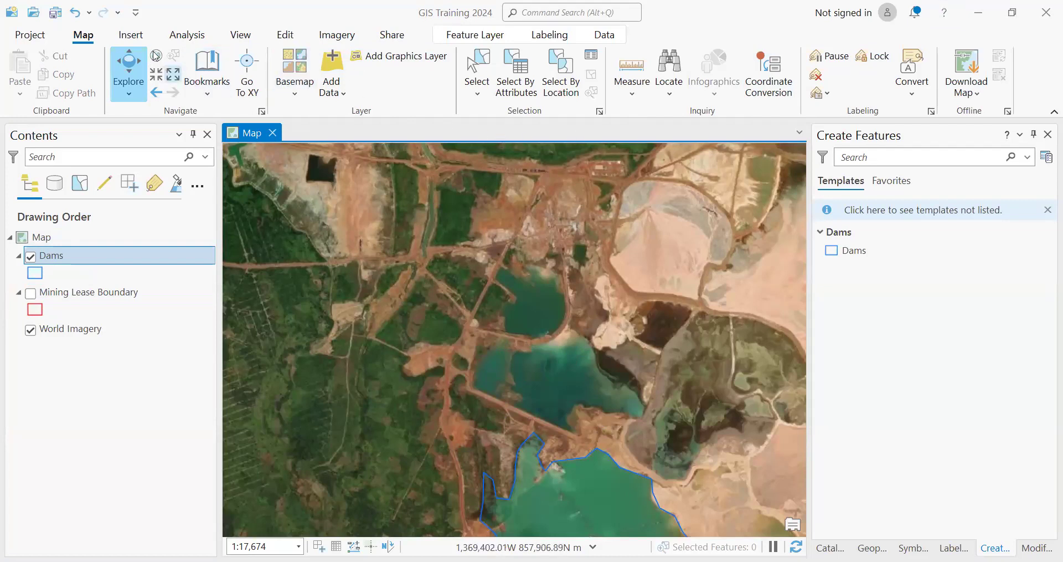
click(1012, 13)
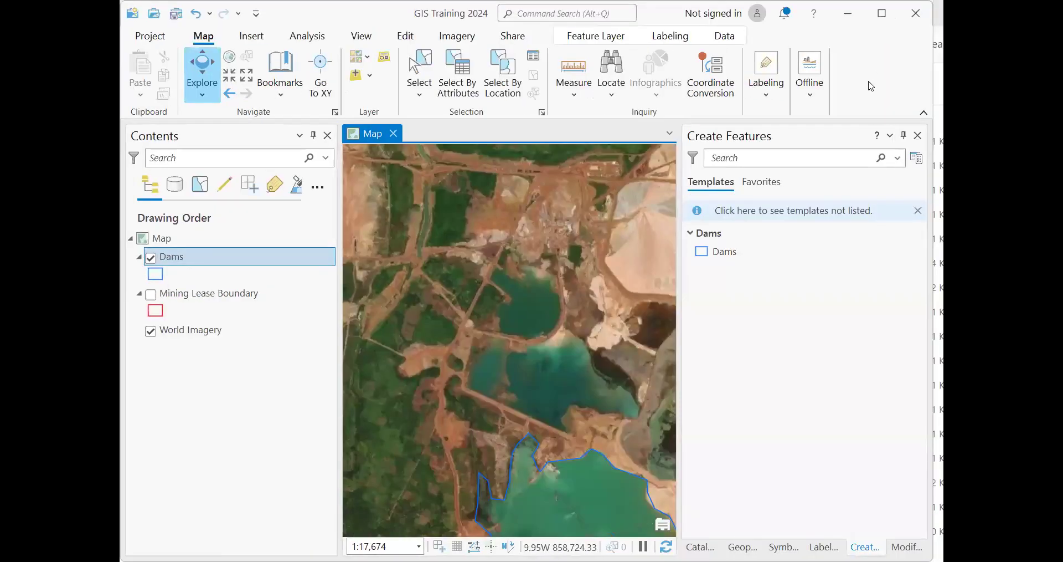
click(256, 13)
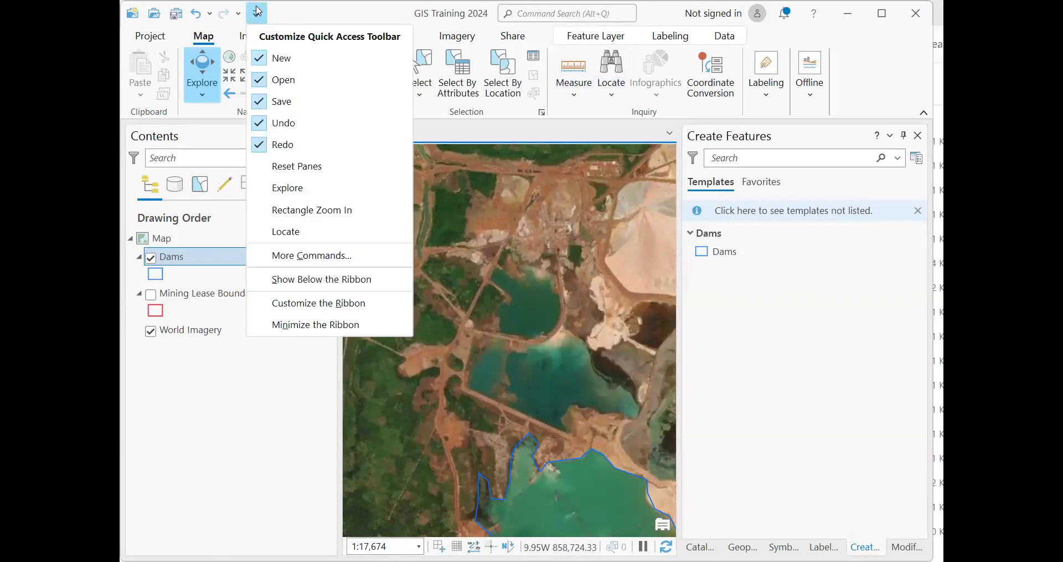
click(256, 14)
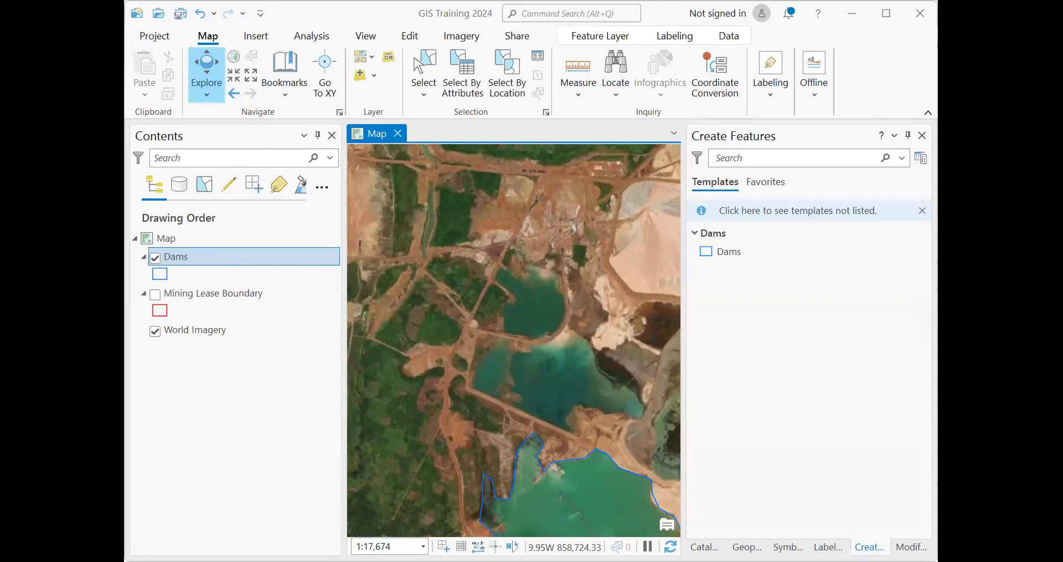
click(886, 15)
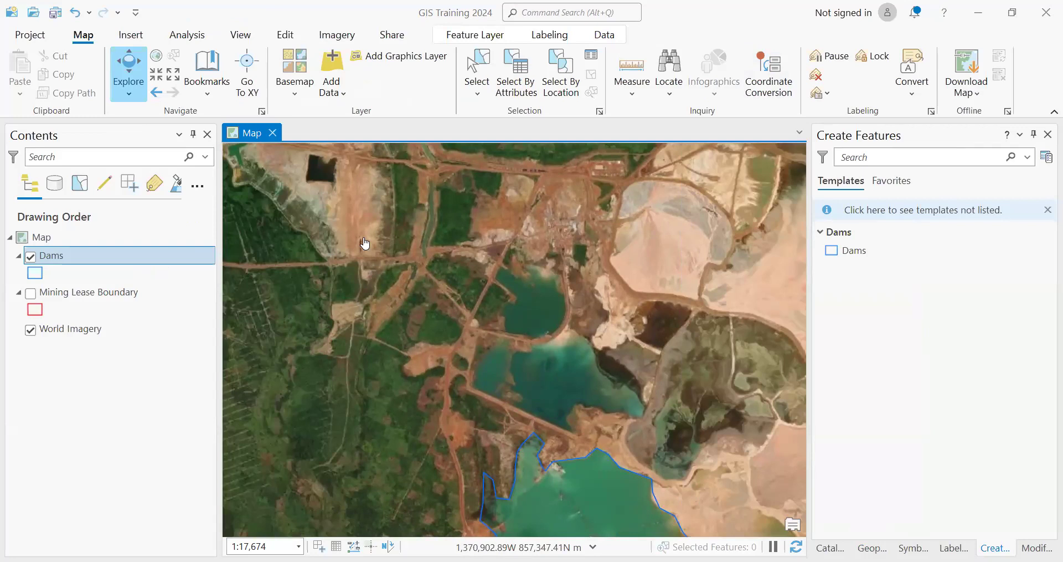
Start creating a new polygon feature from the Dams template with straight line segments.
click(285, 37)
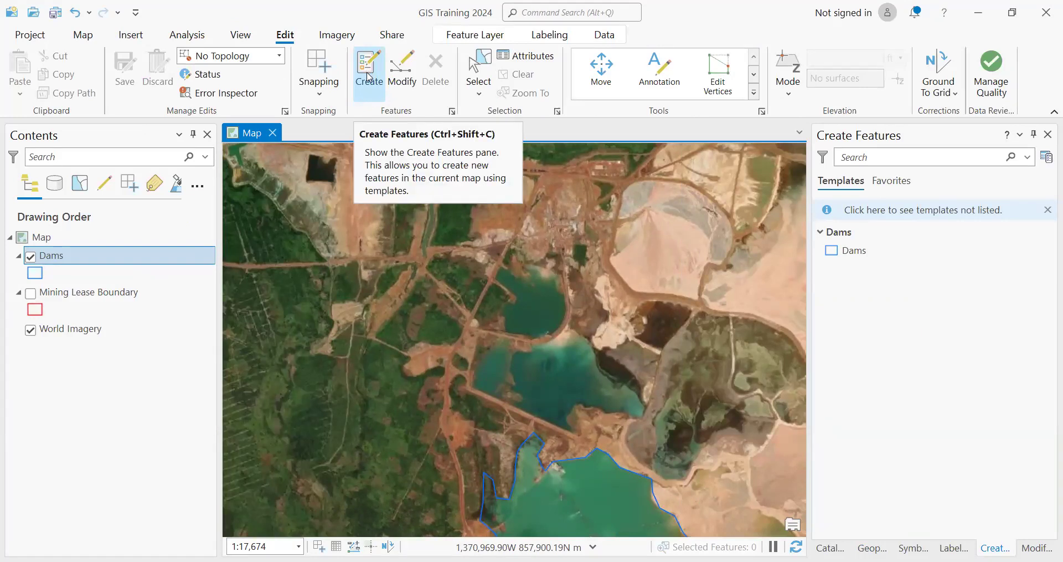
click(369, 77)
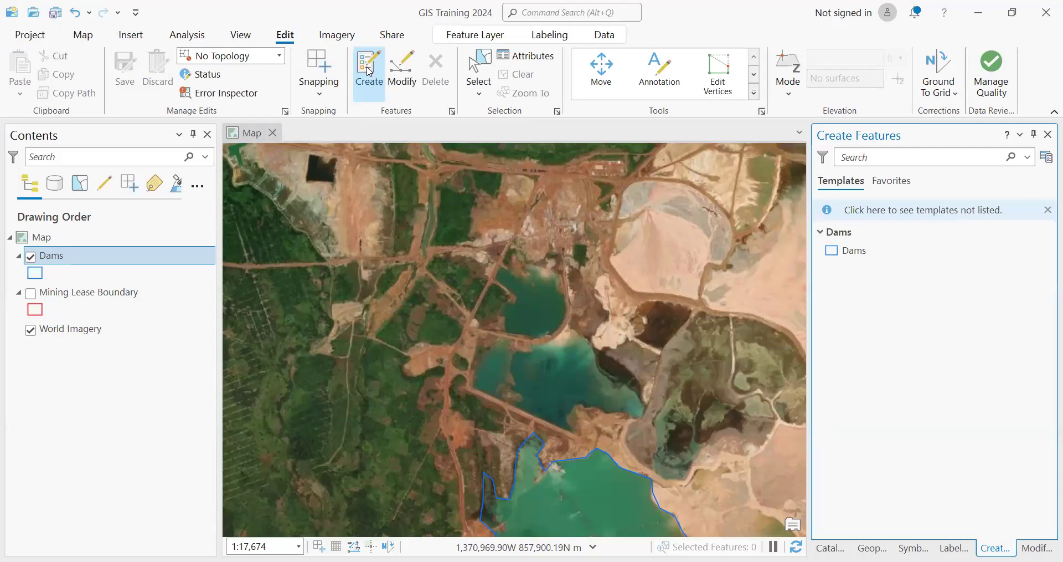
click(854, 252)
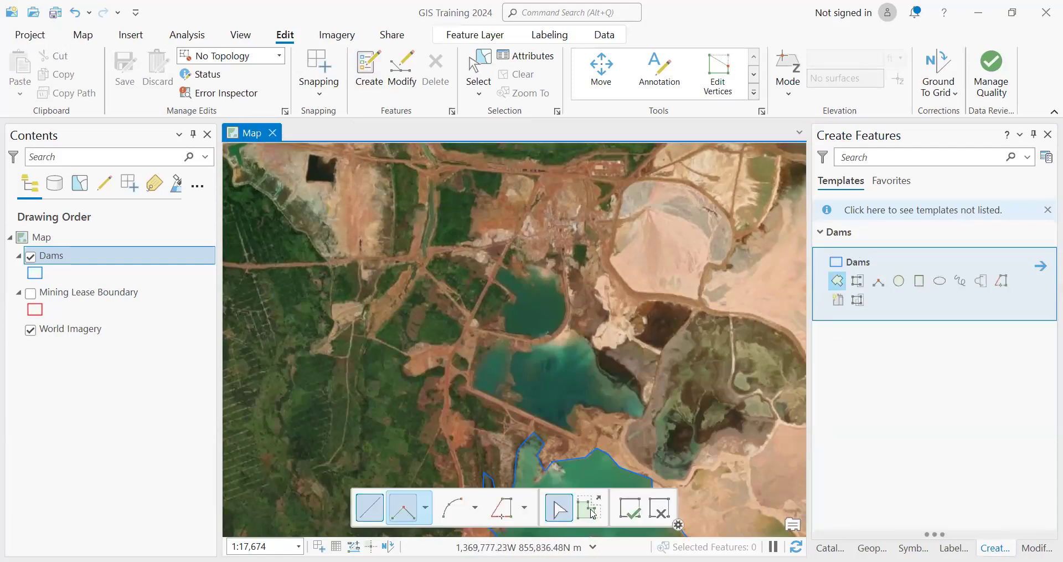
click(470, 514)
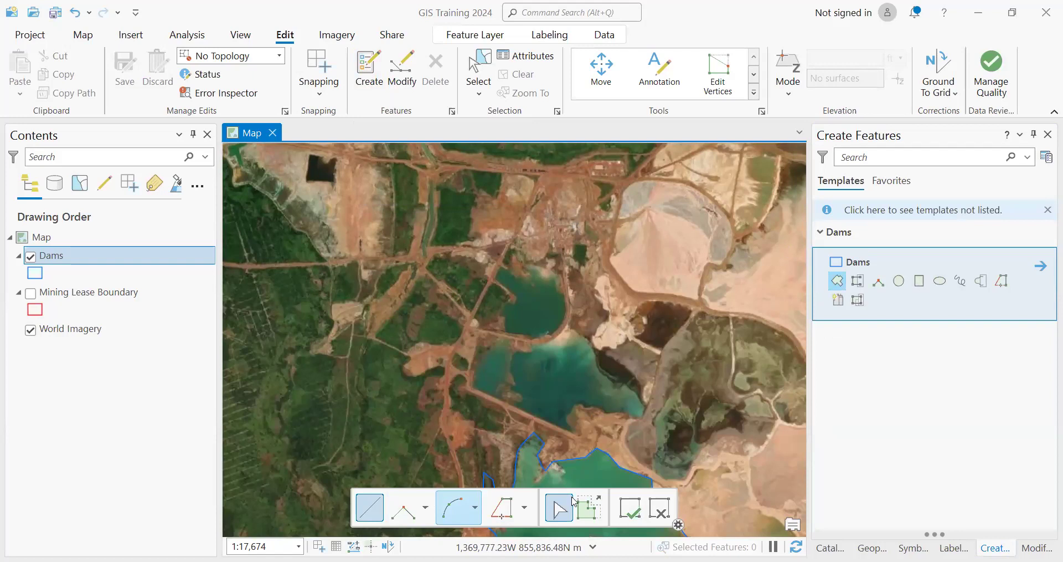
click(491, 505)
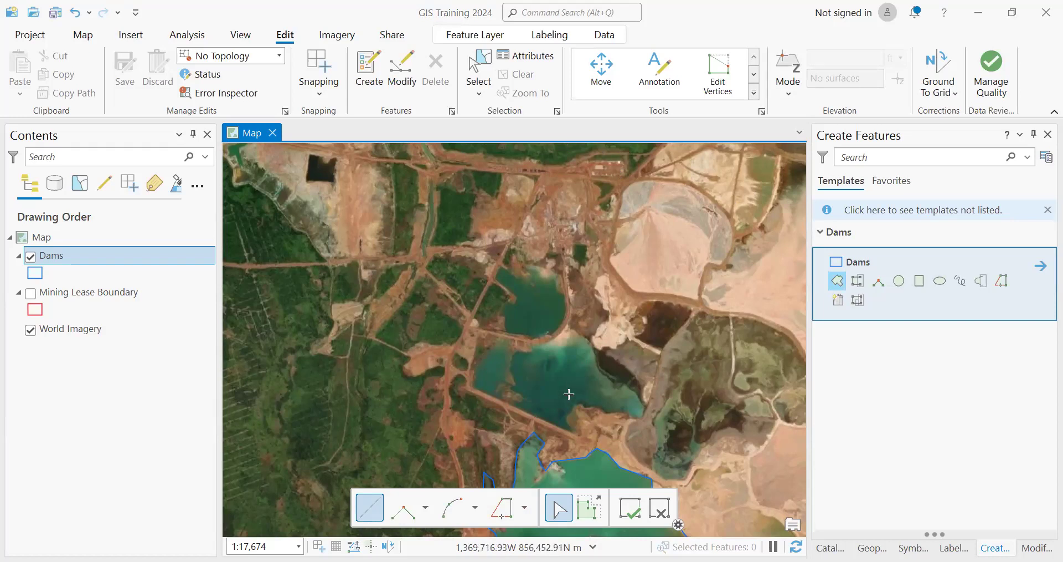
Try to outline the middle pond with a rough six-vertex polygon at a scale of 1:43,150.
scroll(549, 426, up, 3)
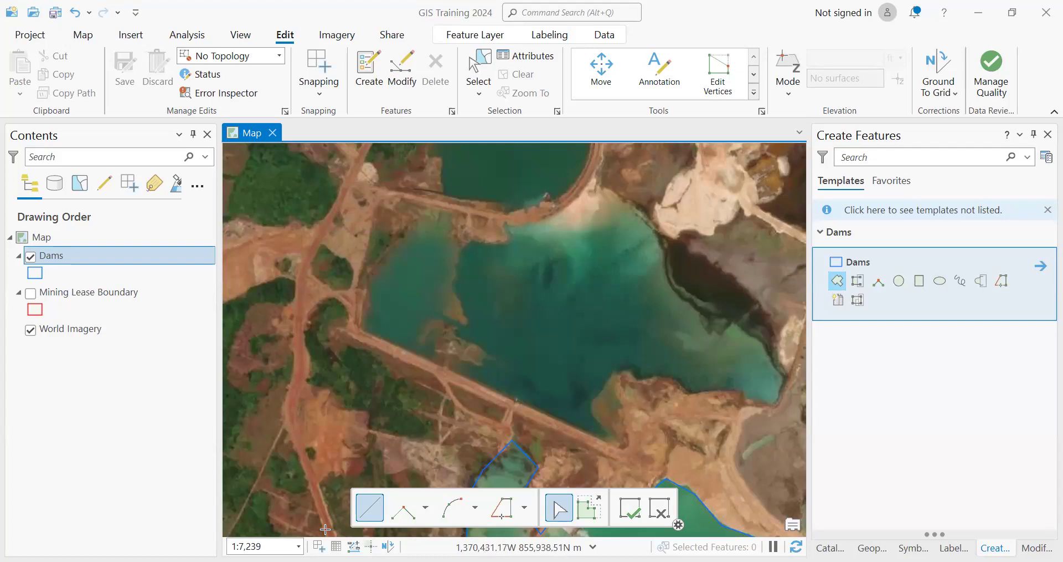
scroll(488, 342, down, 2)
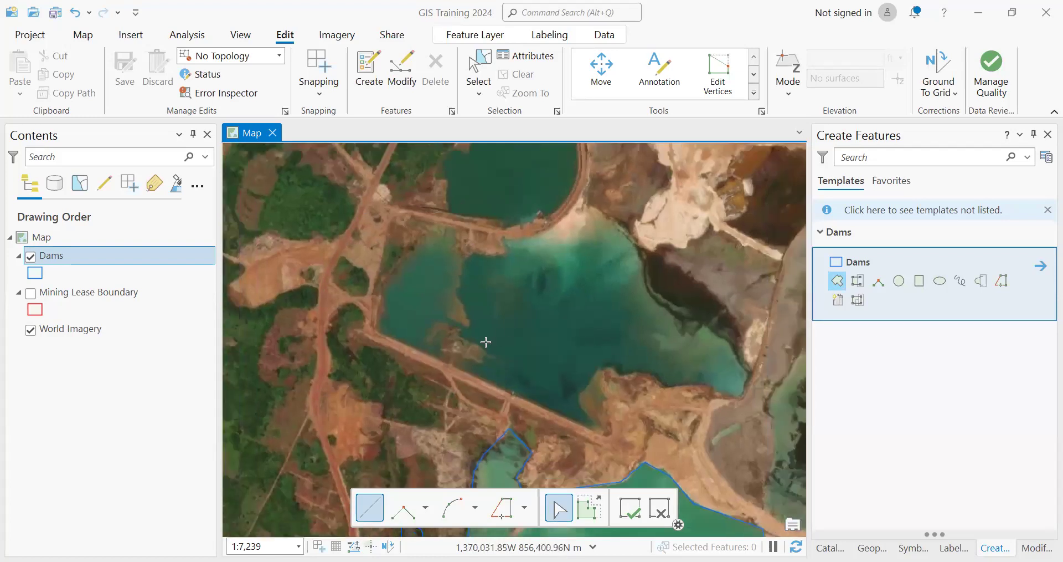
scroll(493, 343, down, 2)
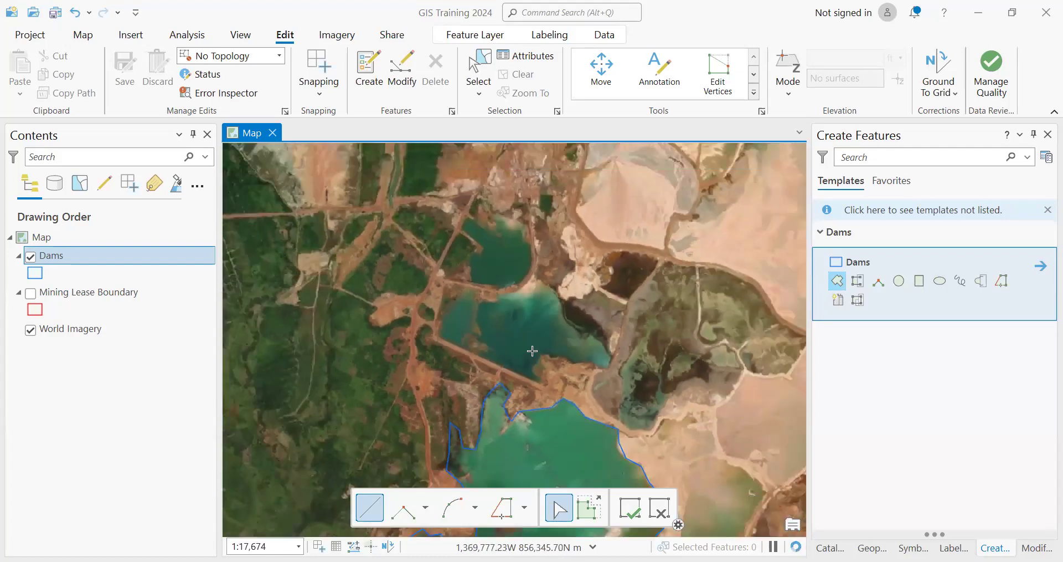
scroll(526, 334, down, 4)
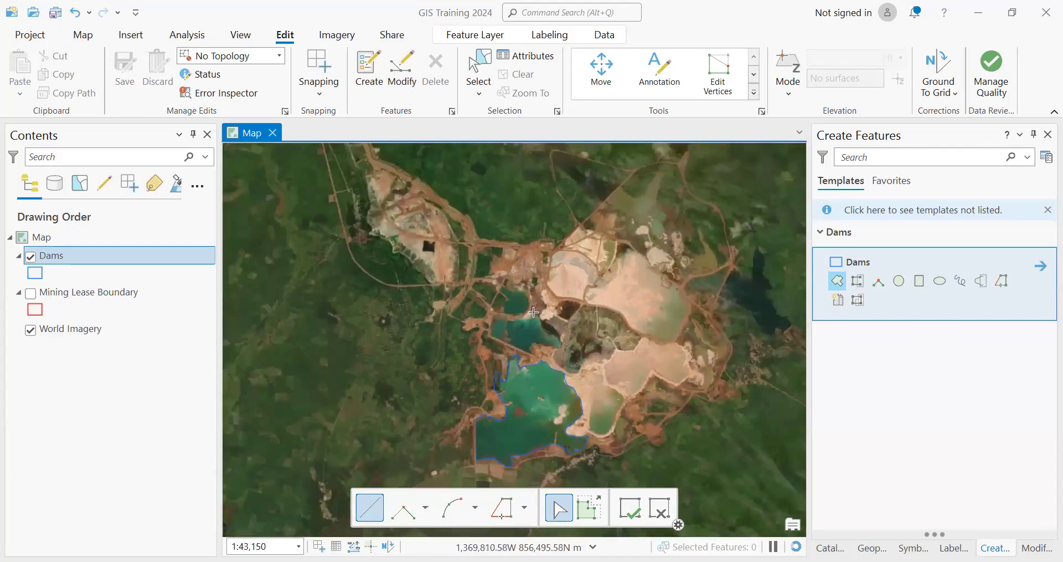
click(533, 311)
click(553, 331)
click(565, 348)
click(537, 345)
click(529, 357)
click(489, 334)
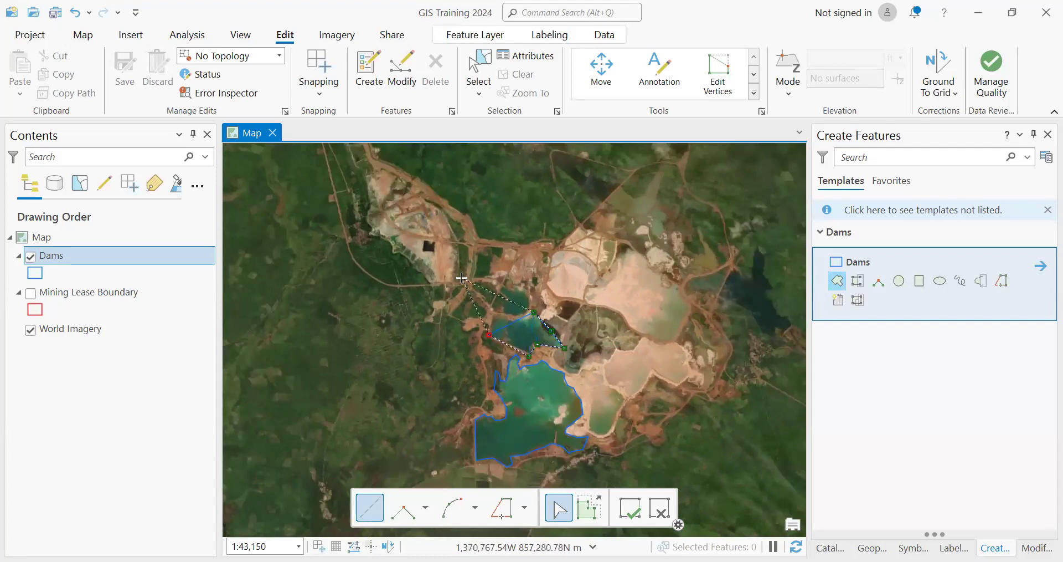
Undo the vertices of the rough pond outline.
click(76, 16)
click(76, 16)
click(76, 15)
click(76, 16)
click(76, 15)
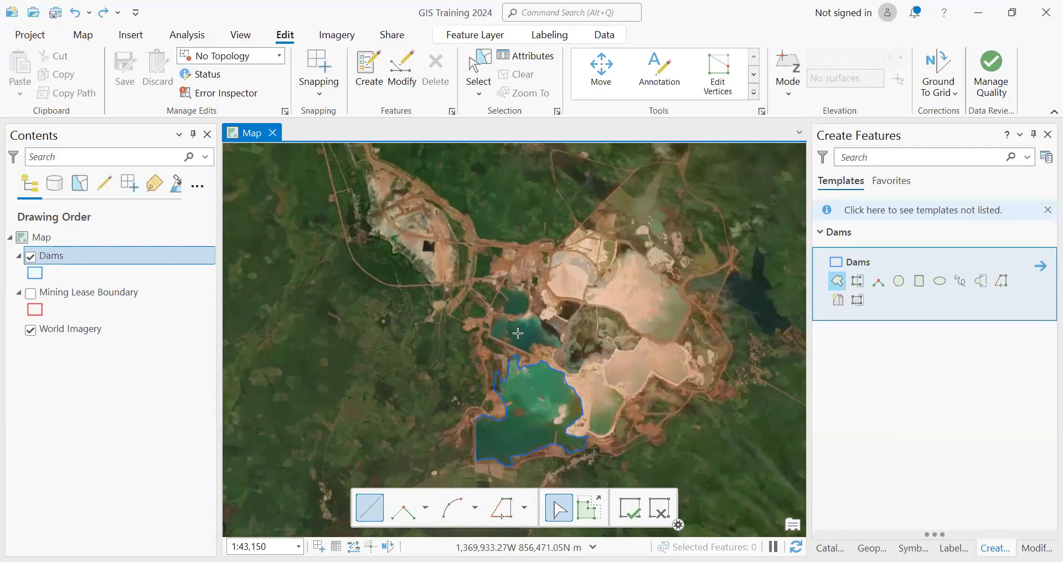
Start outlining the middle pond along its straight southwestern embankment, from the southeast end to the western corner and the lower west shore.
scroll(518, 333, up, 6)
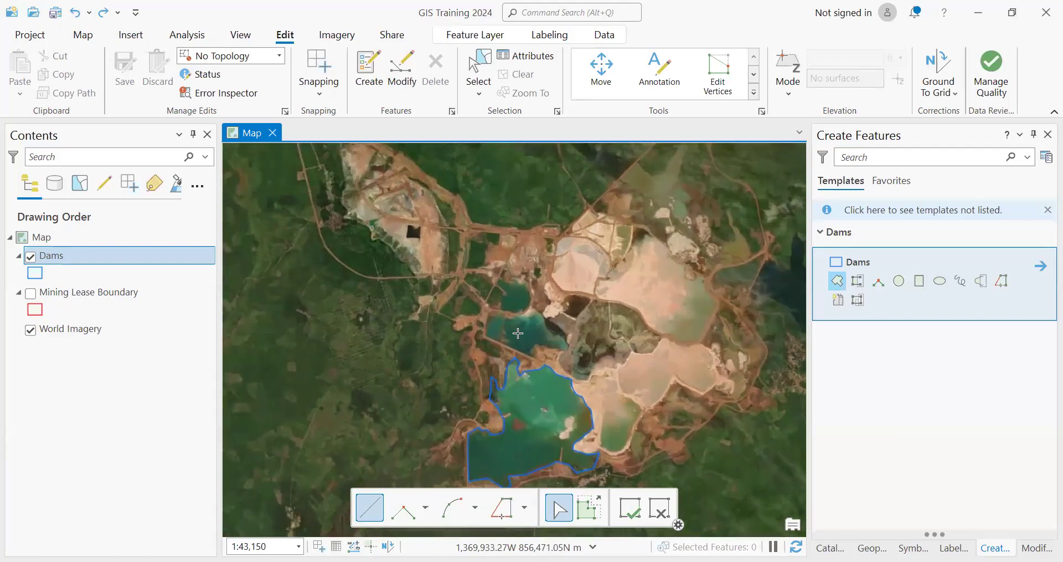
drag(514, 341, 491, 313)
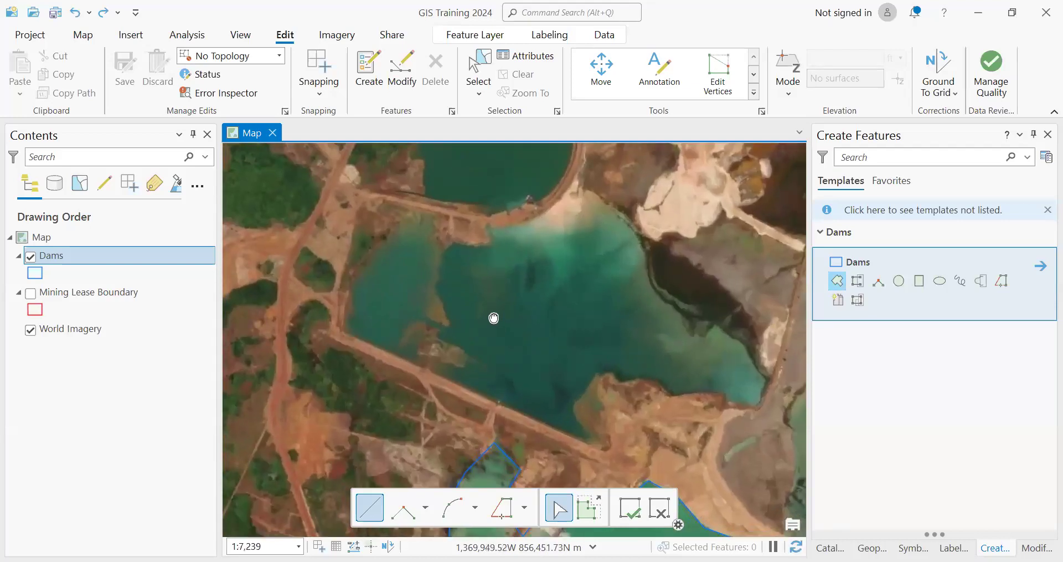
drag(614, 339, 598, 365)
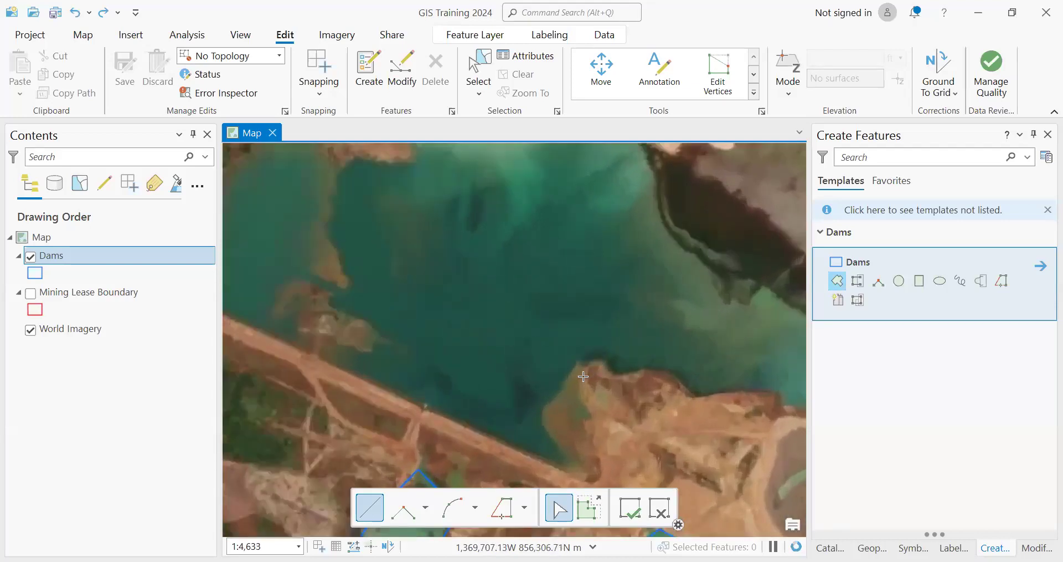
scroll(668, 357, up, 2)
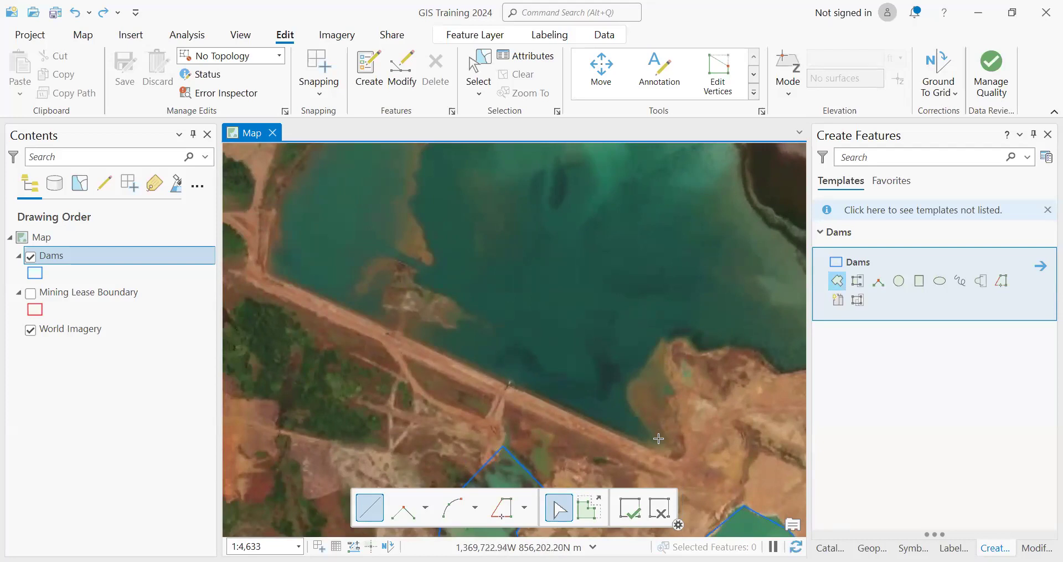
click(665, 456)
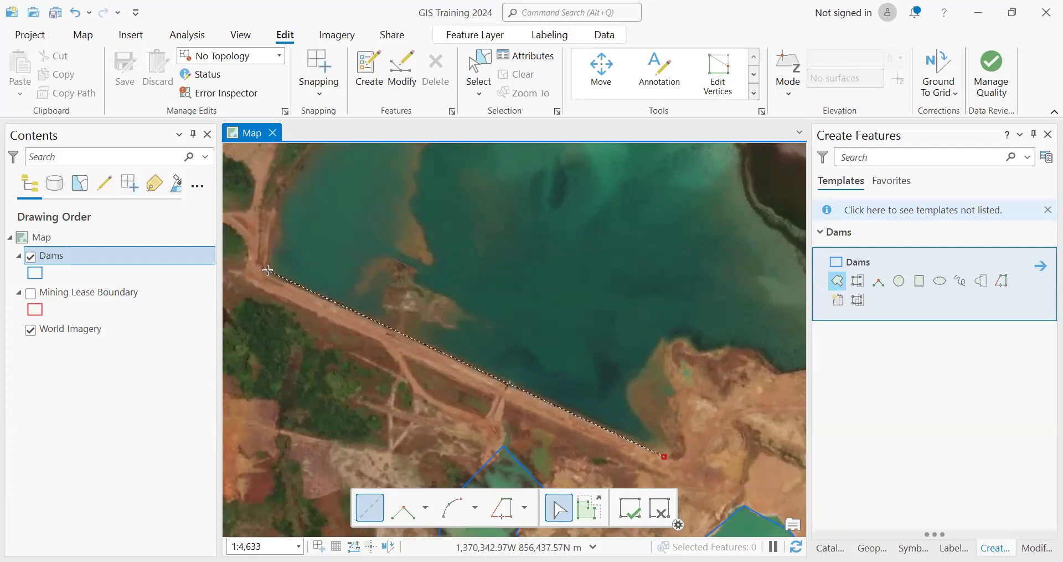
click(271, 227)
click(280, 190)
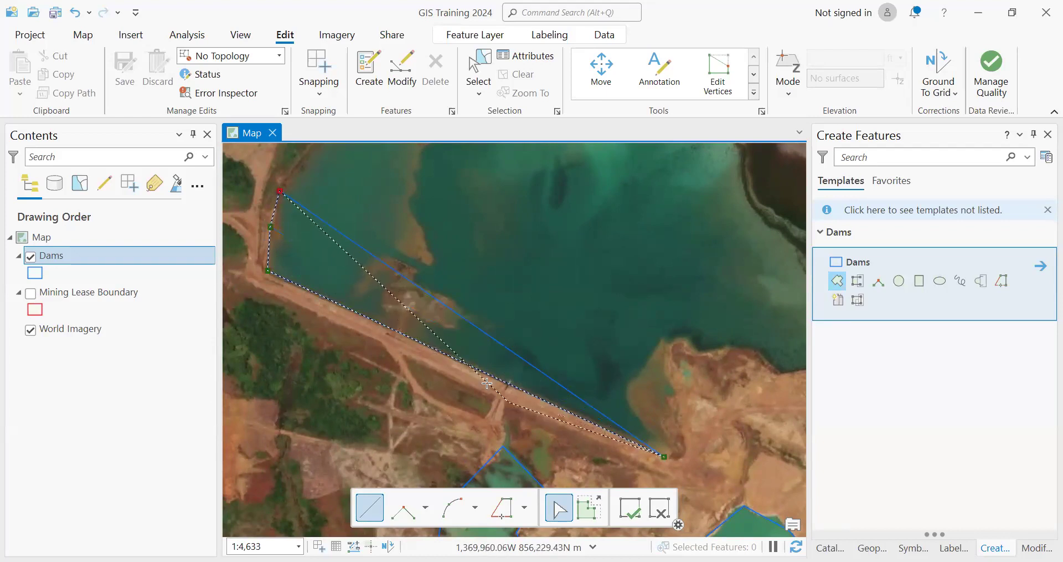
Continue the pond outline up the curved west shore to the pond's northwestern corner.
scroll(355, 284, down, 5)
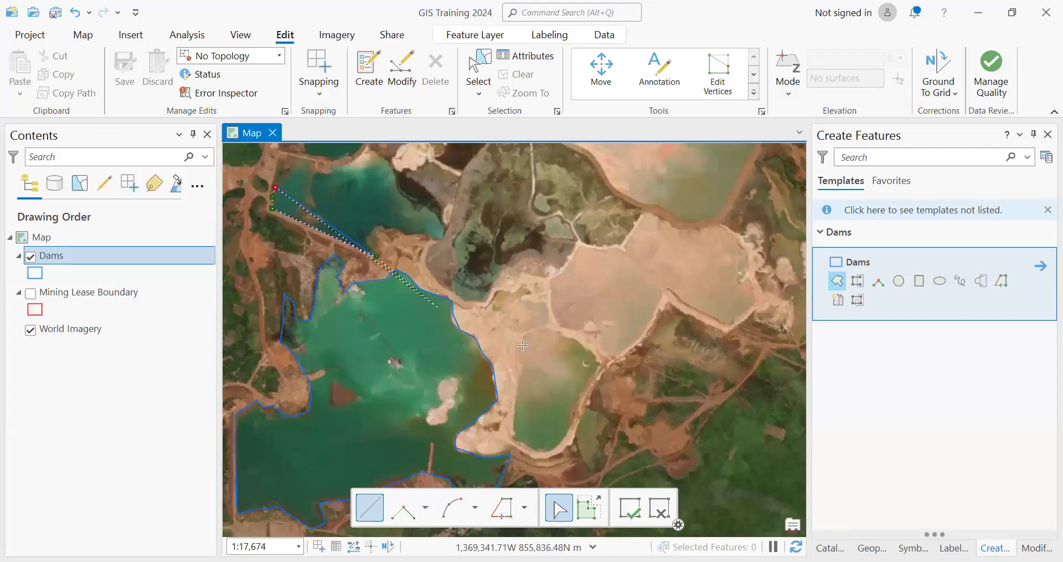
scroll(661, 391, down, 3)
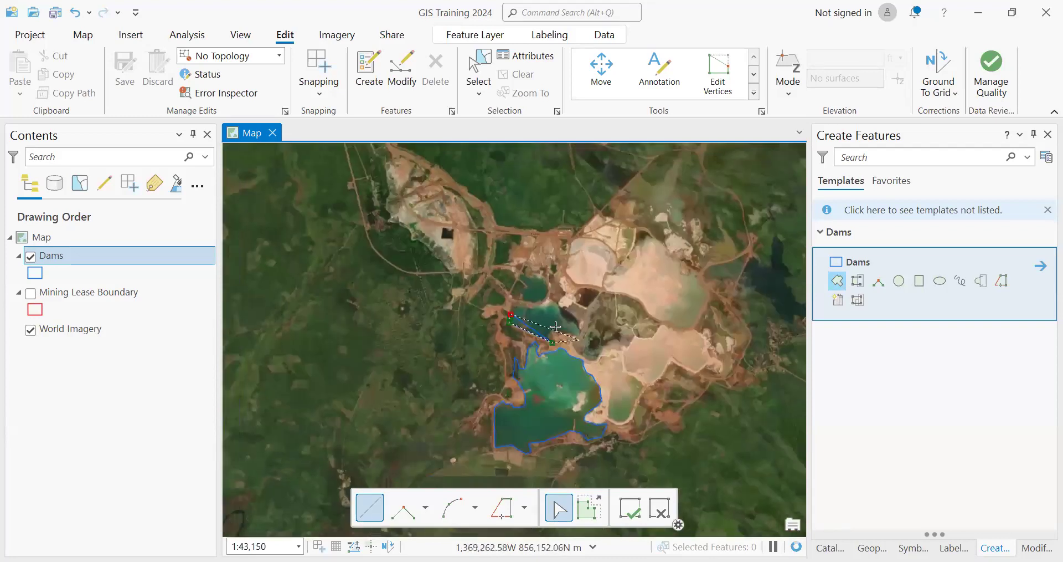
scroll(516, 316, up, 6)
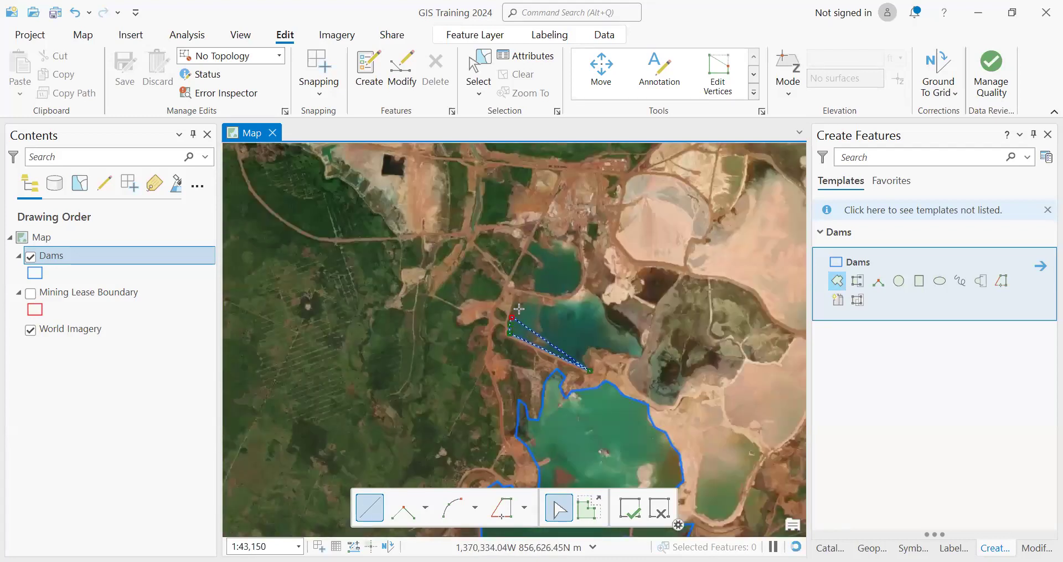
scroll(525, 318, up, 2)
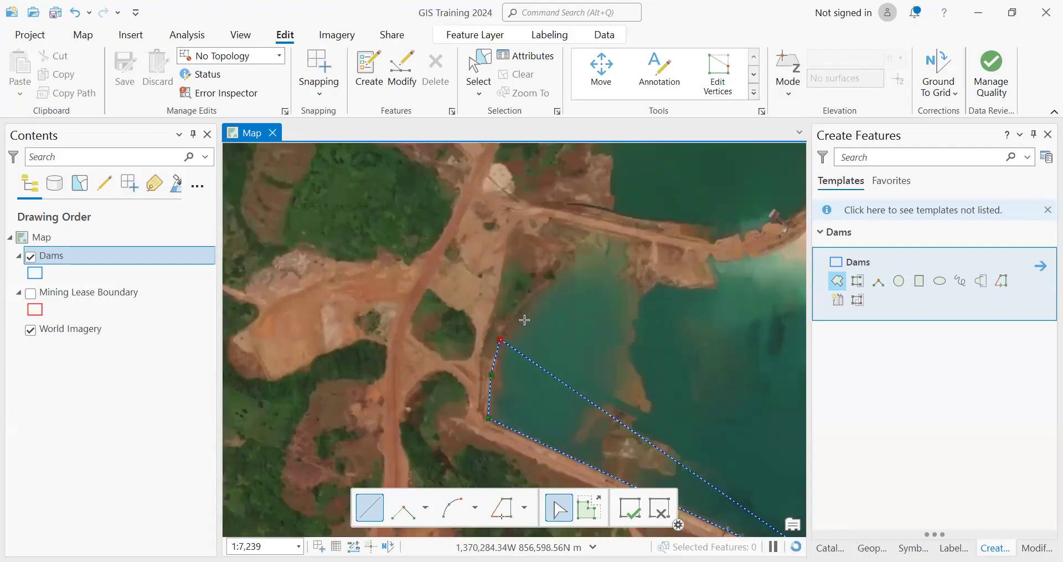
scroll(524, 320, up, 2)
click(513, 323)
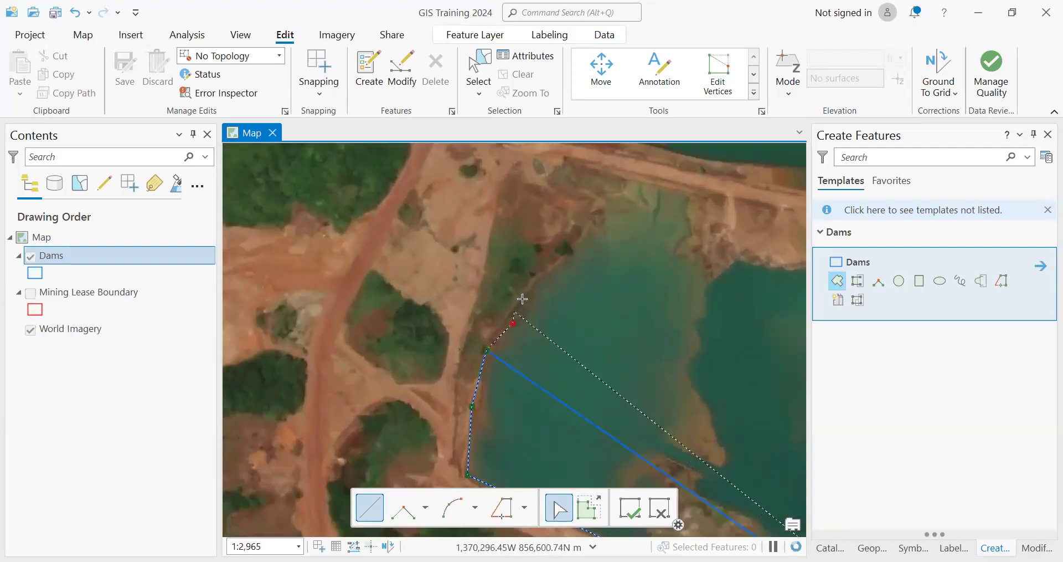
click(539, 282)
click(583, 243)
click(609, 212)
click(631, 186)
Extend the outline across the pond's northwest end and down the west side of the small peninsula on the north shore.
click(689, 196)
click(685, 211)
click(695, 228)
click(678, 245)
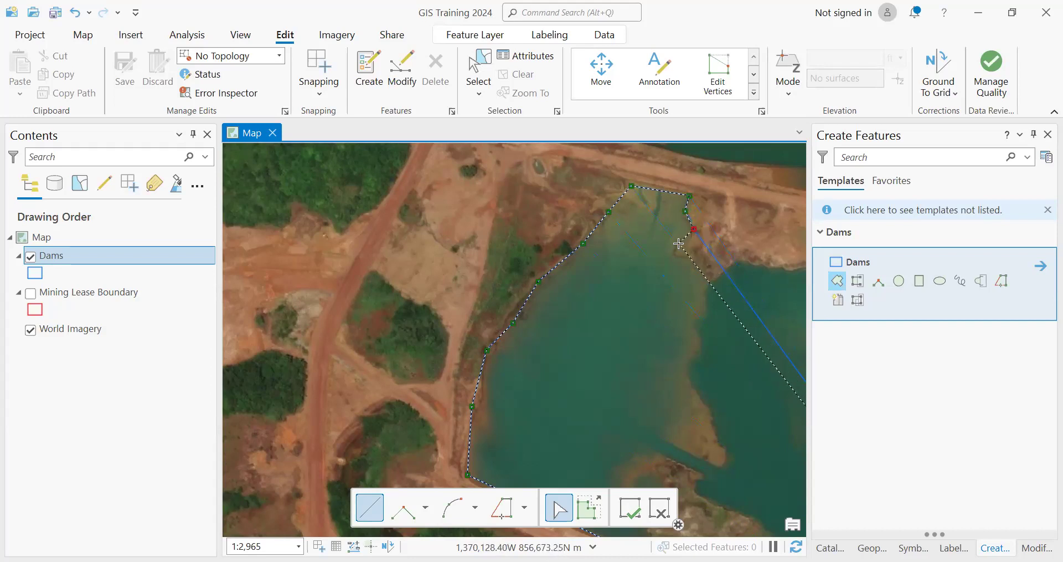
click(702, 258)
click(709, 281)
click(737, 260)
Trace the western part of the small peninsula's south shore with closely spaced vertices.
scroll(569, 268, down, 6)
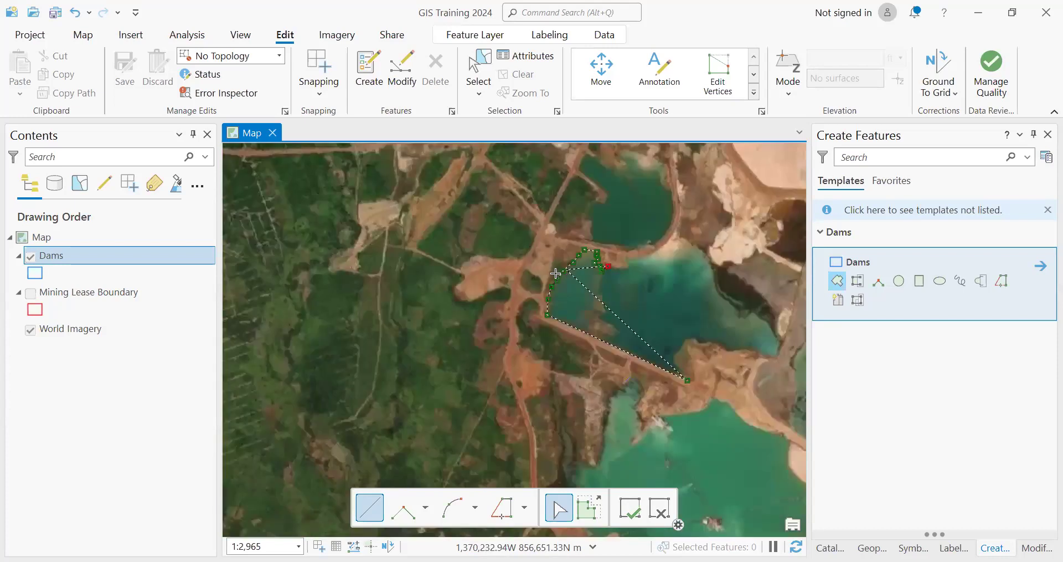
scroll(516, 346, down, 3)
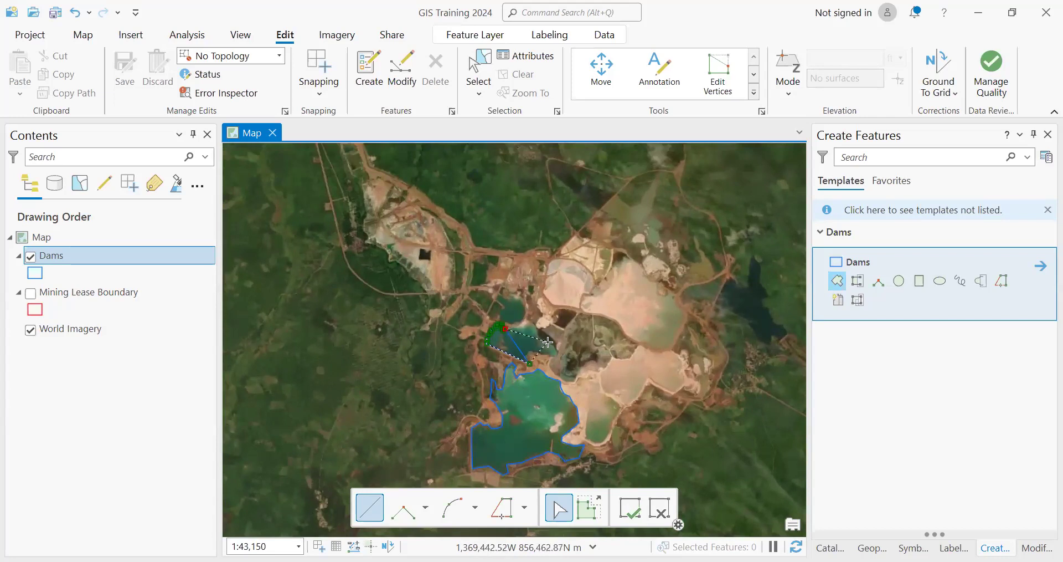
scroll(510, 317, up, 10)
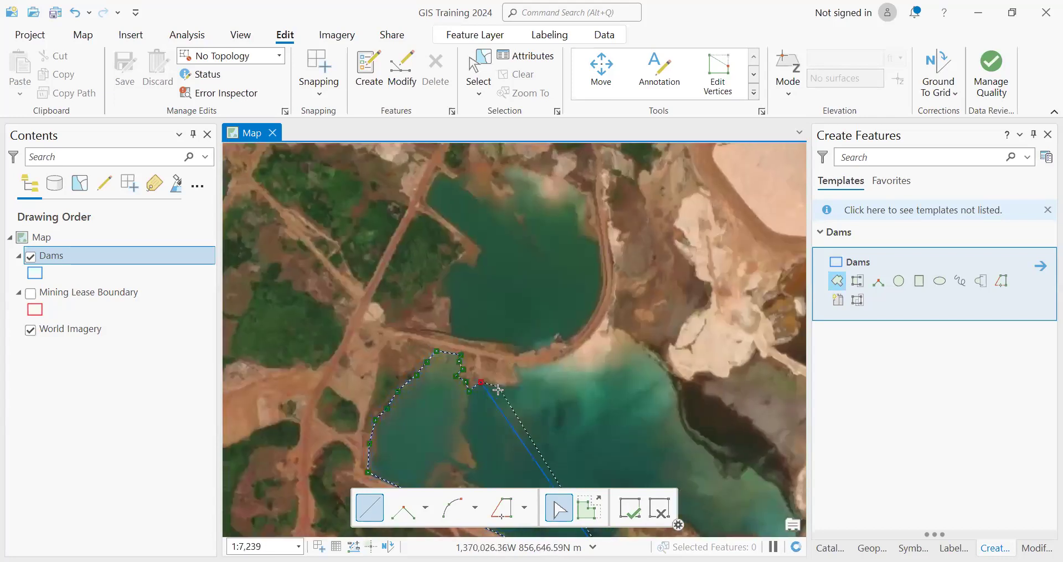
scroll(480, 379, up, 4)
click(428, 344)
click(485, 358)
click(512, 374)
click(561, 368)
click(581, 382)
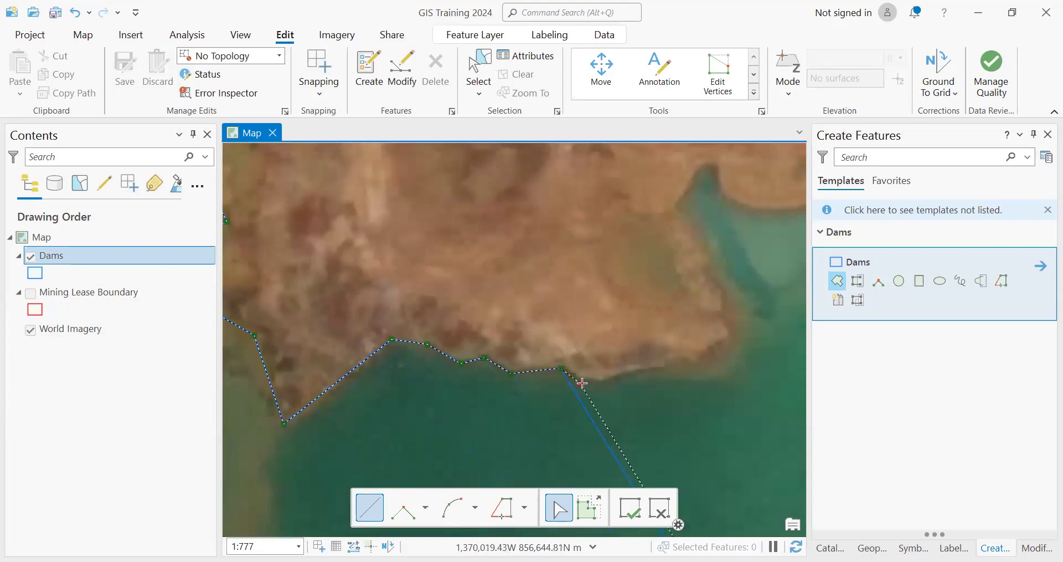
Carry the outline around the peninsula's eastern tip and into the narrow inlet behind it.
click(606, 383)
click(726, 373)
click(741, 321)
click(720, 253)
click(675, 206)
click(690, 183)
click(701, 165)
click(718, 163)
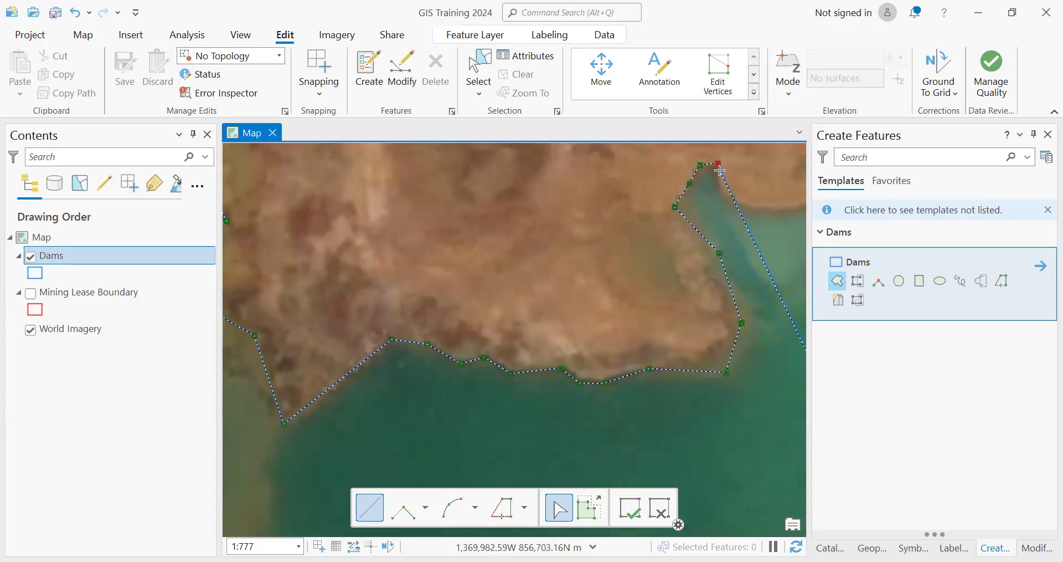
click(725, 195)
Trace the north bank east of the inlet, following the small notch below the embankment road.
scroll(519, 301, down, 6)
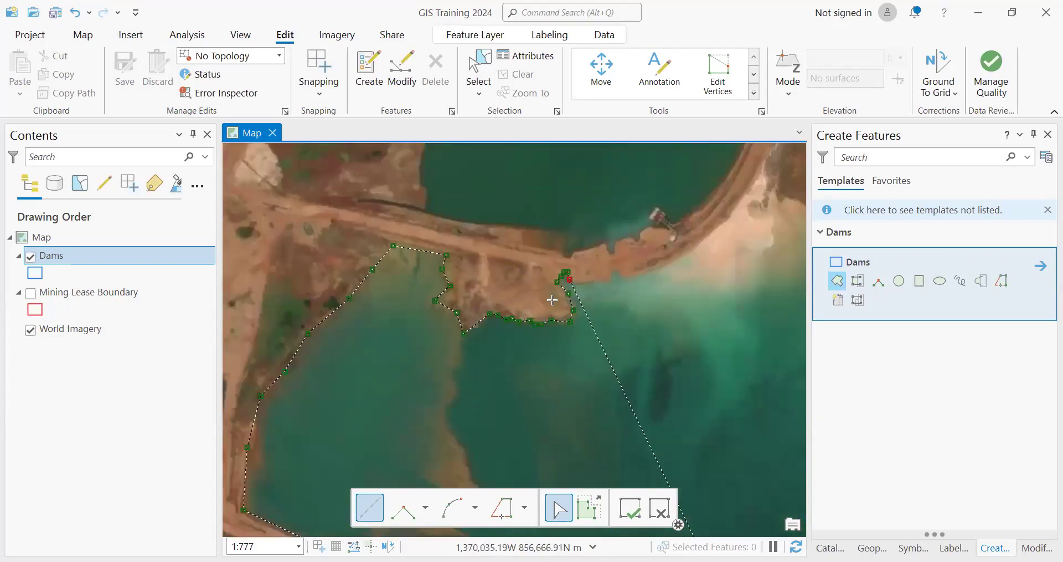
scroll(583, 296, up, 4)
click(528, 298)
click(568, 290)
click(601, 293)
click(623, 262)
click(641, 285)
click(683, 270)
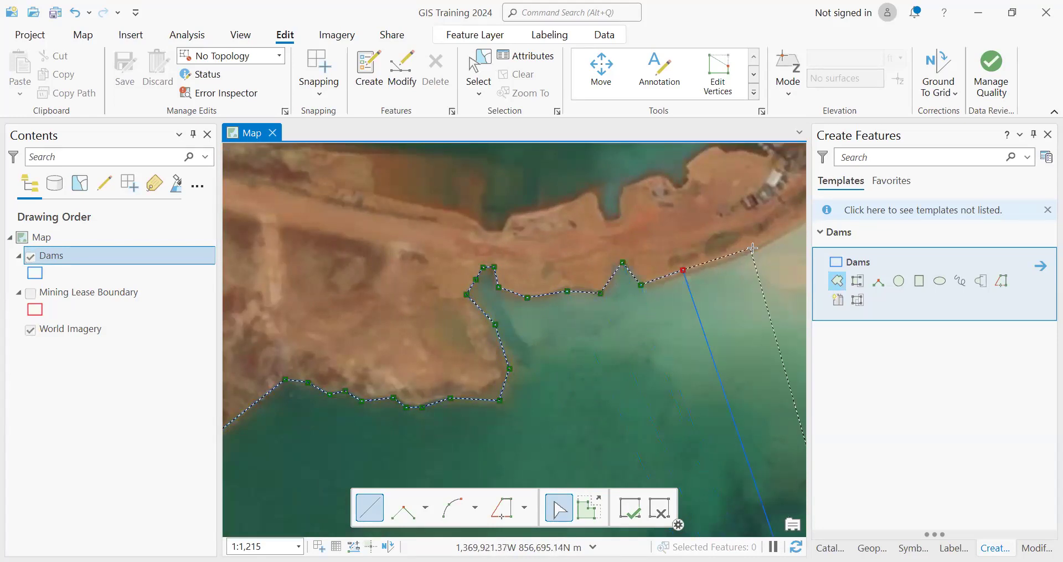
Continue the outline along the curved embankment and around the pale shoreline at the pond's northeast end.
scroll(526, 302, down, 4)
click(609, 278)
click(632, 256)
click(667, 251)
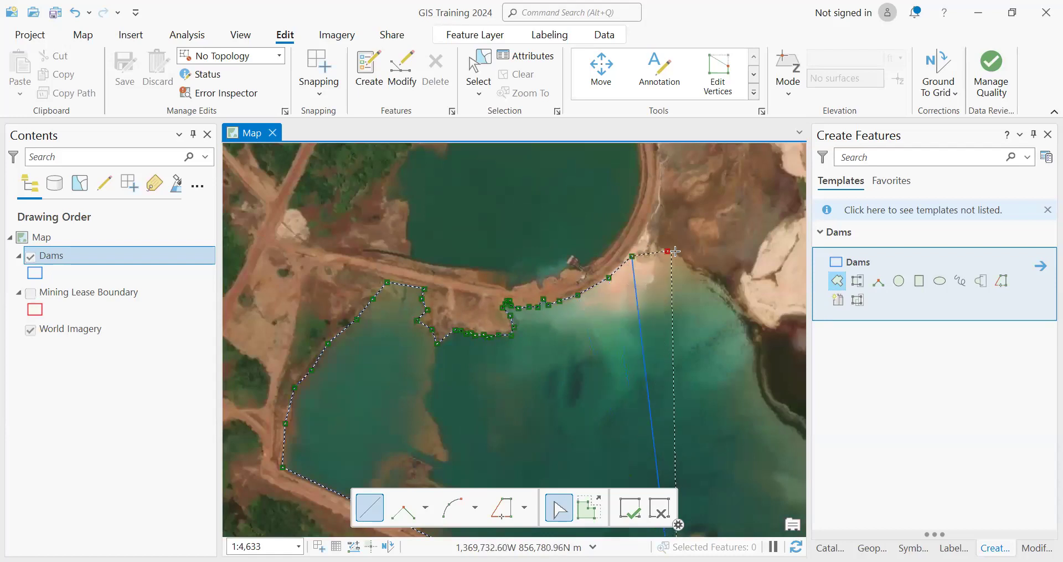
click(698, 269)
click(733, 295)
Trace the pond's east shore past the adjoining dark pool down to the southeastern tip.
scroll(675, 292, down, 2)
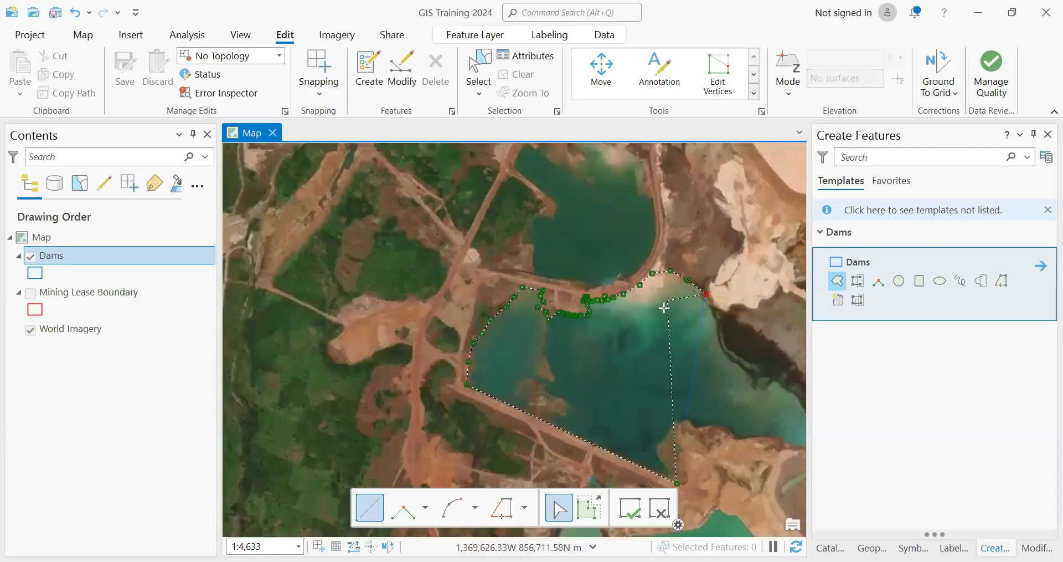
scroll(667, 305, down, 3)
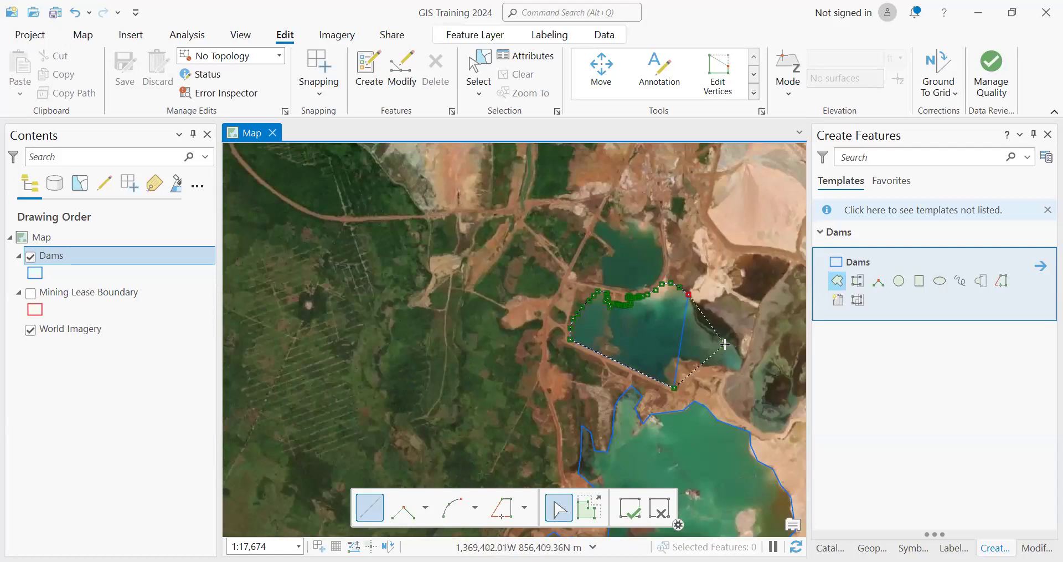
scroll(756, 357, up, 1)
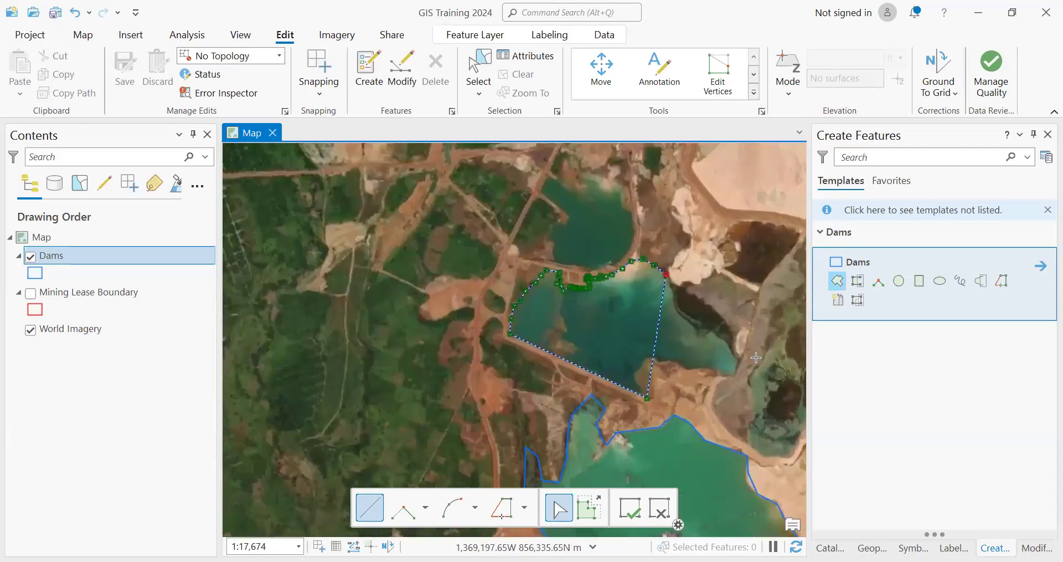
scroll(756, 358, up, 2)
scroll(584, 215, up, 2)
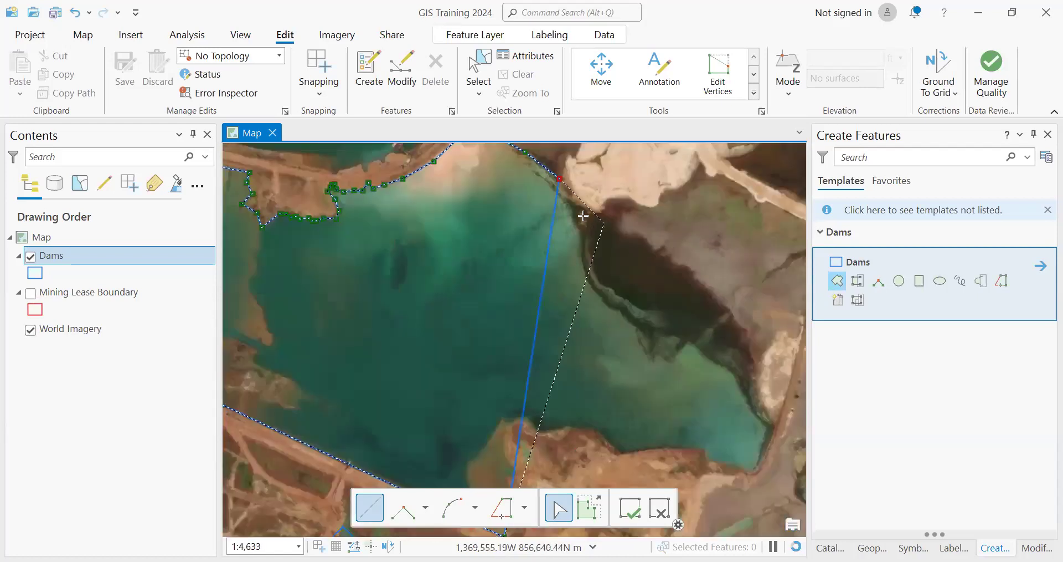
click(576, 211)
click(585, 237)
click(589, 274)
click(613, 307)
click(687, 337)
click(710, 360)
click(736, 373)
click(753, 411)
click(766, 431)
click(760, 467)
Trace the pond's southern shore westward from the southeastern tip to the brown headland.
click(709, 460)
click(705, 447)
click(645, 447)
click(615, 454)
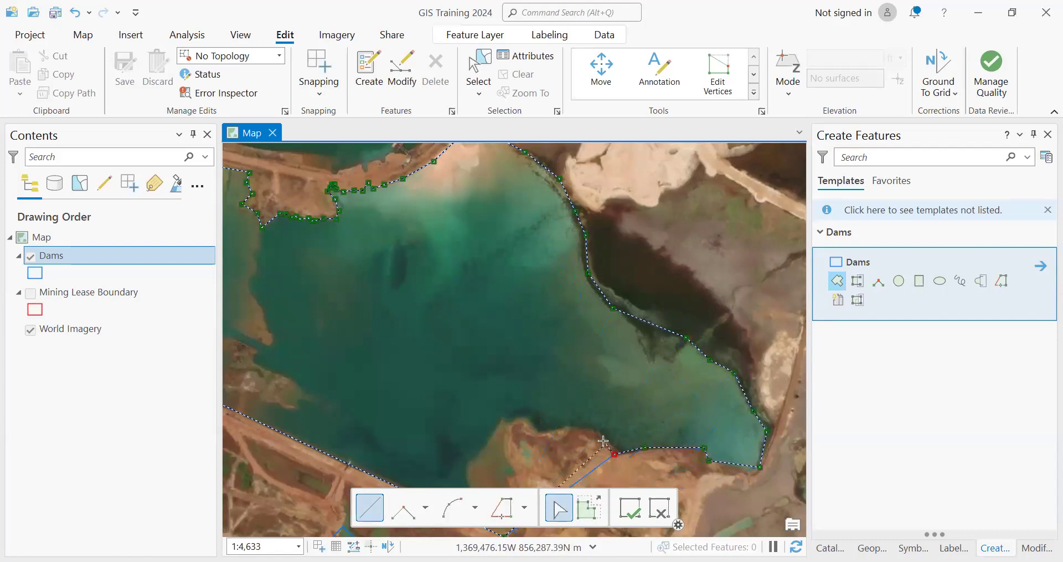
click(594, 432)
click(536, 434)
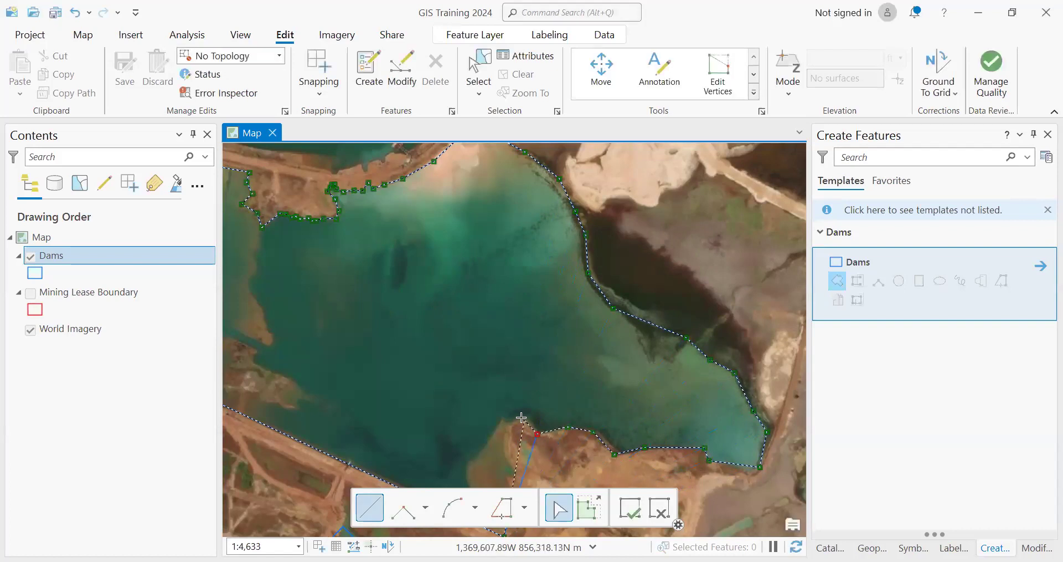
click(514, 417)
Undo the last headland vertex, trace around the headland's tip and west side to the starting point, and finish the polygon.
scroll(549, 366, up, 4)
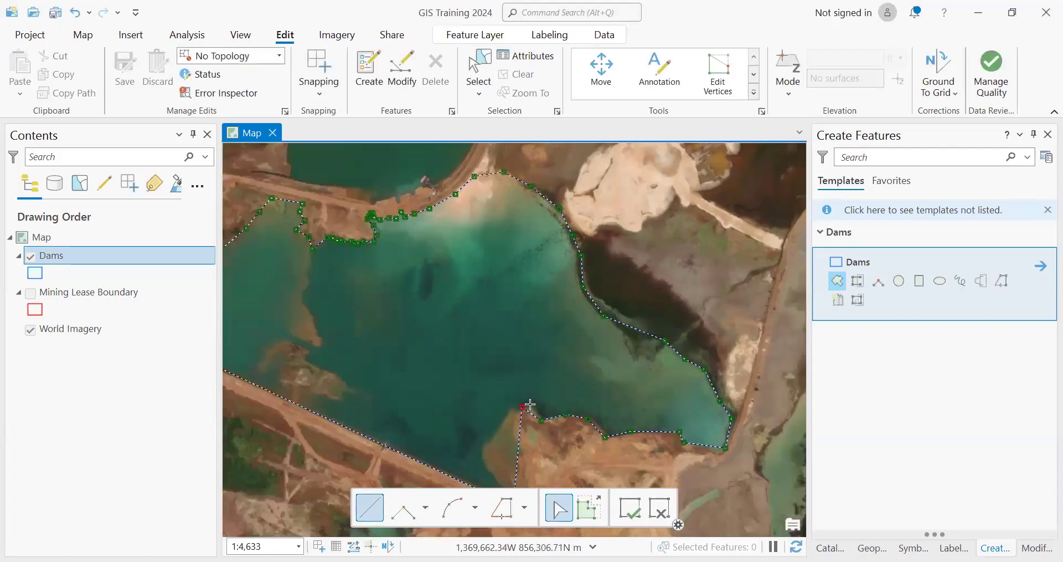
scroll(592, 254, down, 2)
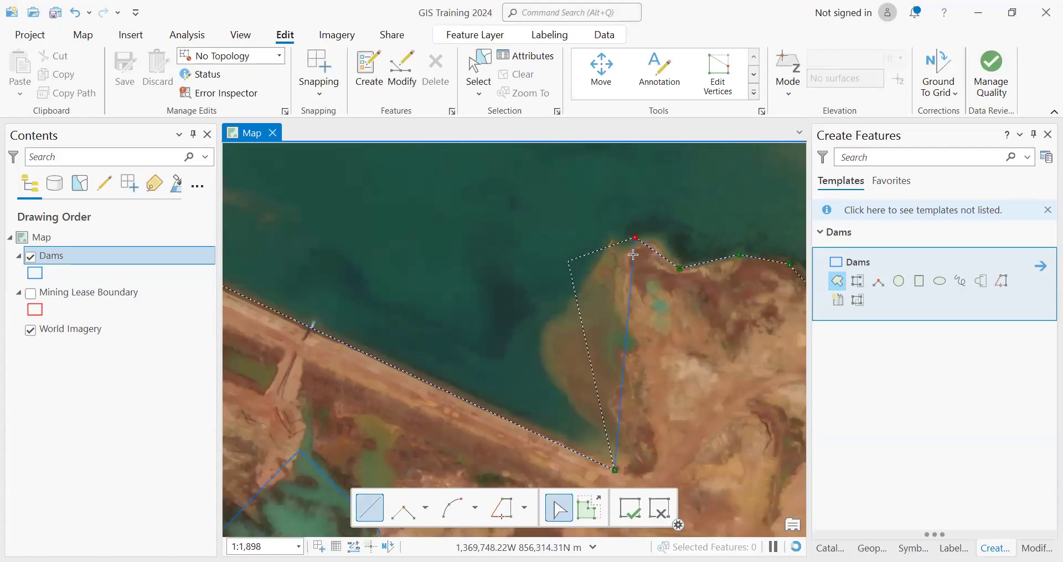
click(76, 18)
click(642, 257)
click(638, 245)
click(614, 256)
click(620, 301)
click(626, 329)
click(608, 335)
click(601, 373)
click(616, 415)
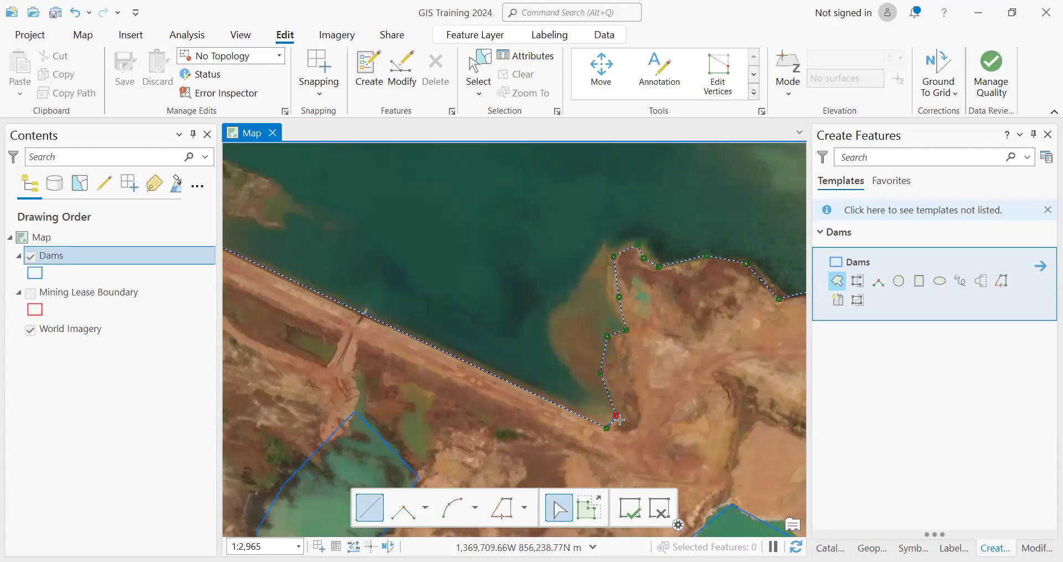
double_click(613, 421)
Examine how closely the completed pond polygon follows the shoreline in the imagery.
scroll(587, 410, down, 5)
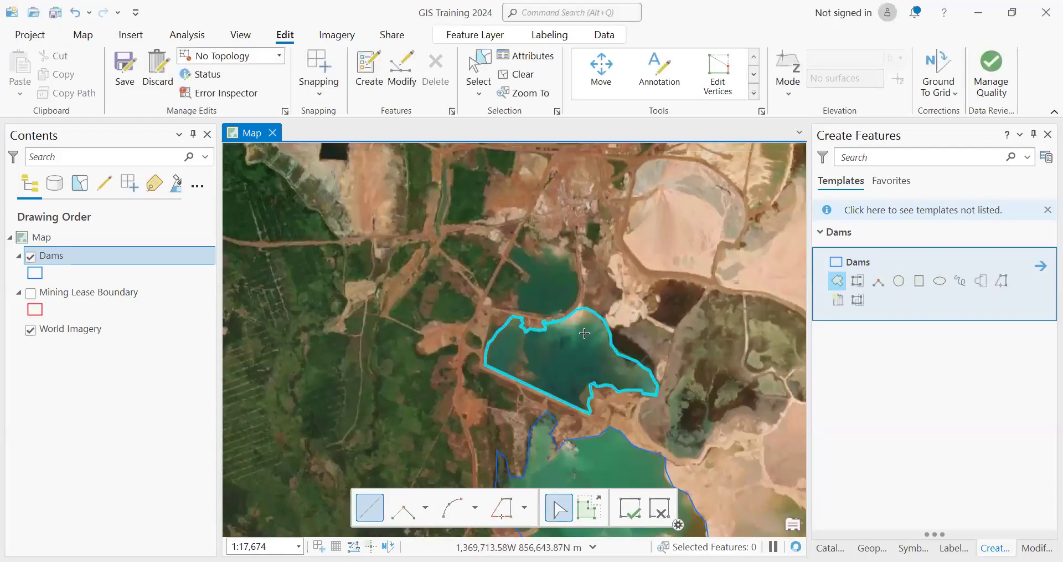
scroll(585, 333, up, 2)
drag(548, 350, 532, 319)
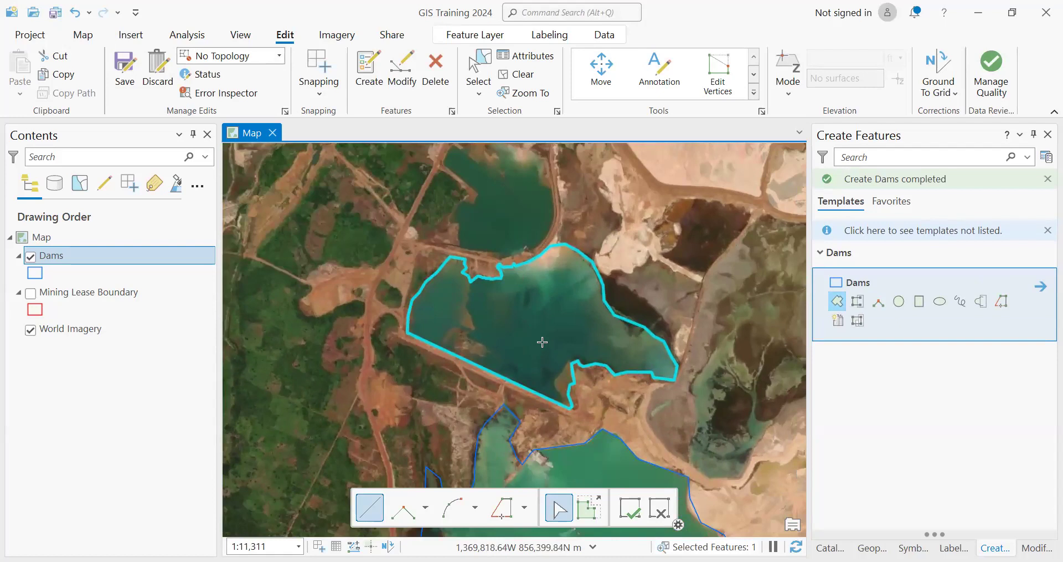
scroll(542, 341, up, 2)
scroll(549, 334, up, 2)
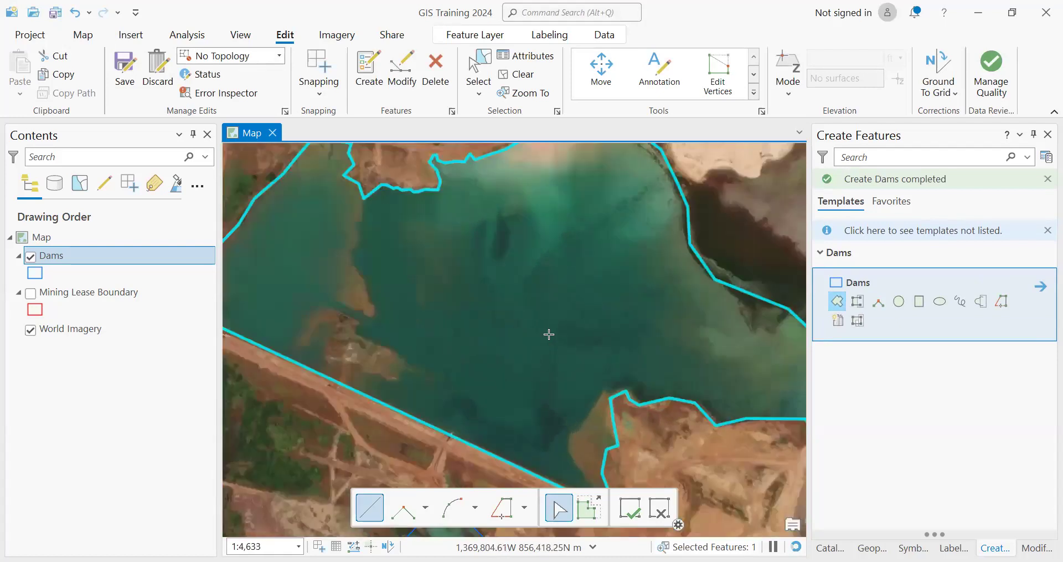
scroll(549, 334, down, 2)
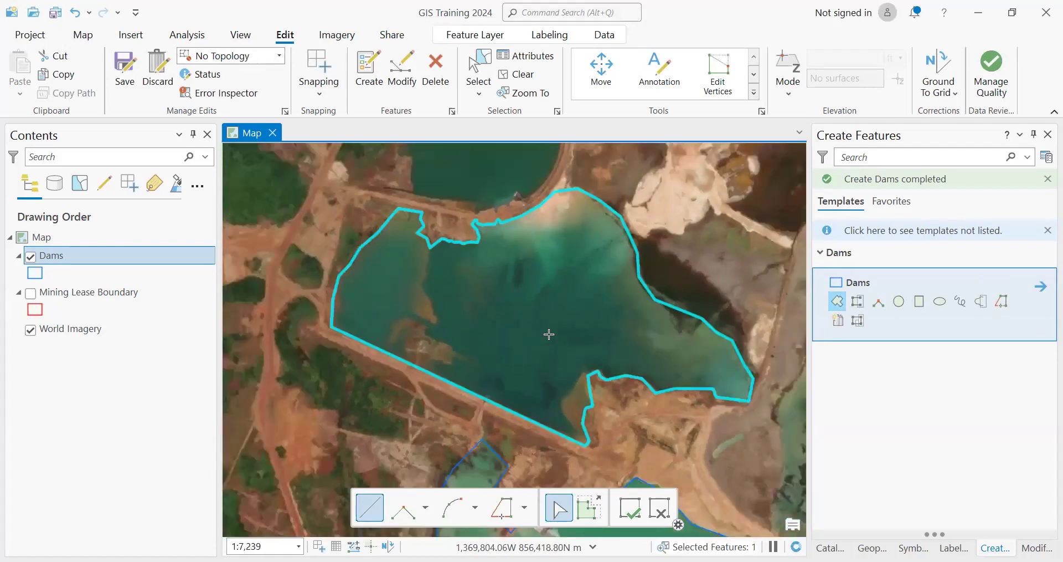
scroll(606, 350, up, 6)
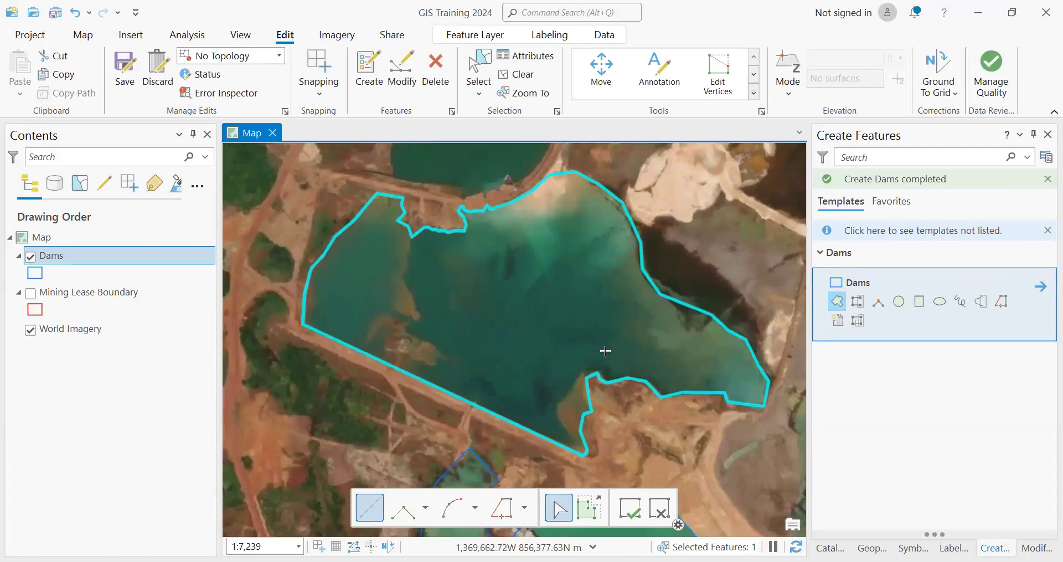
scroll(606, 351, down, 3)
scroll(552, 358, down, 4)
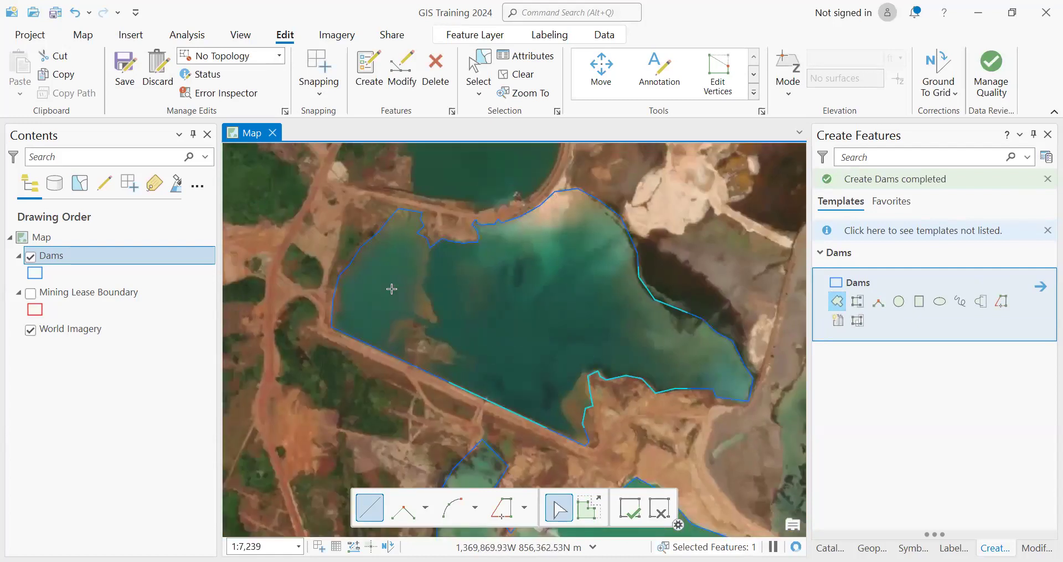
Check the finished pond outline against the imagery along its northern inlet, eastern shore and southeastern tip.
scroll(393, 283, up, 2)
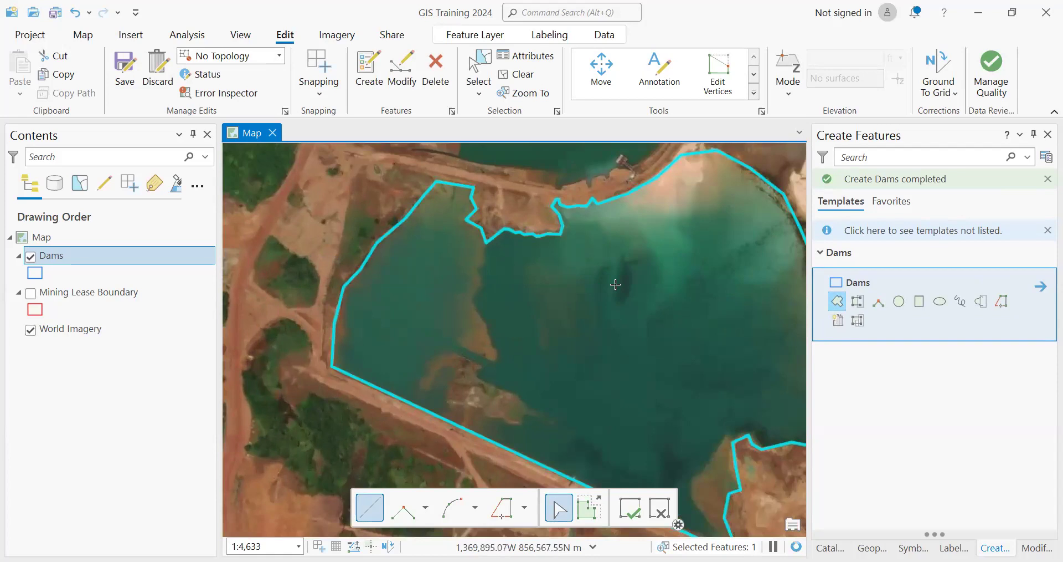
drag(617, 224, 612, 271)
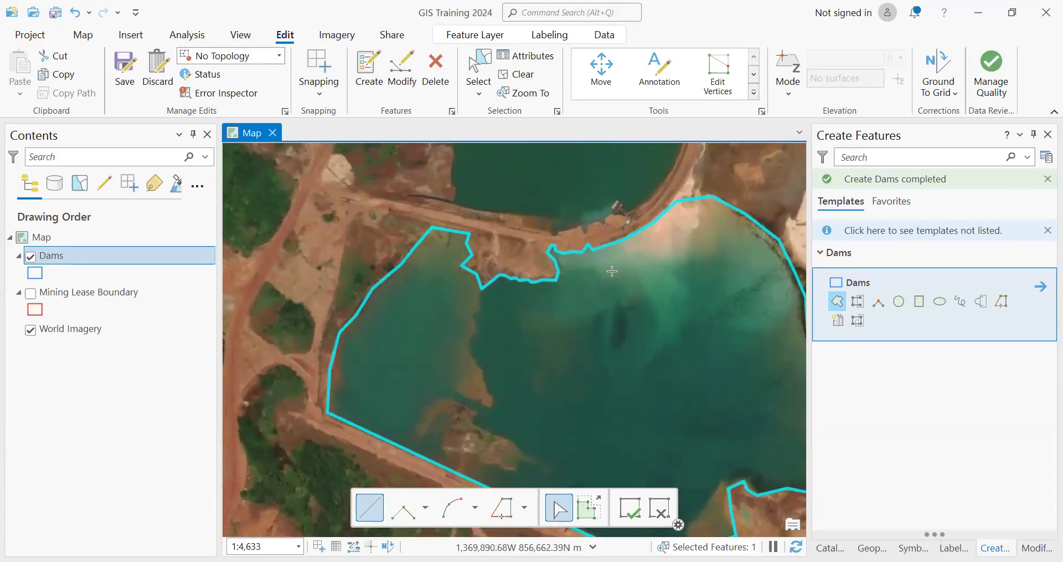
scroll(486, 298, down, 4)
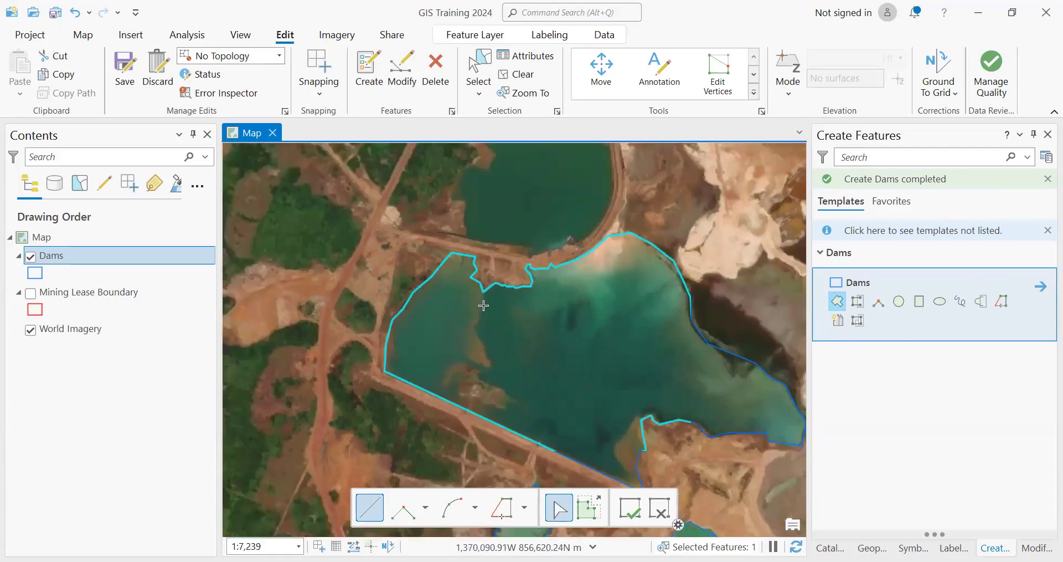
drag(629, 368, 582, 376)
scroll(494, 345, up, 2)
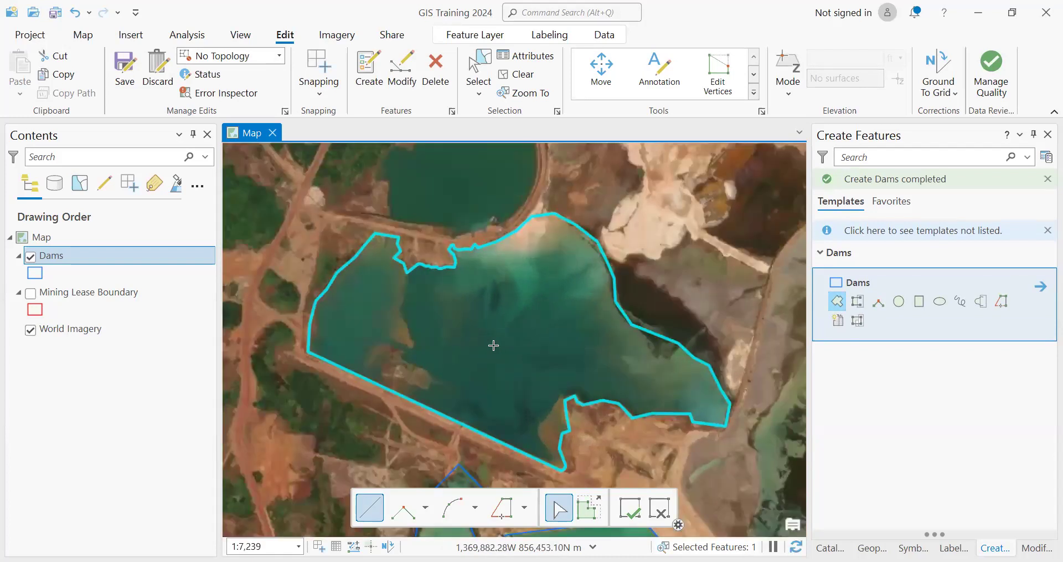
scroll(493, 345, up, 2)
scroll(493, 345, down, 2)
scroll(649, 319, up, 2)
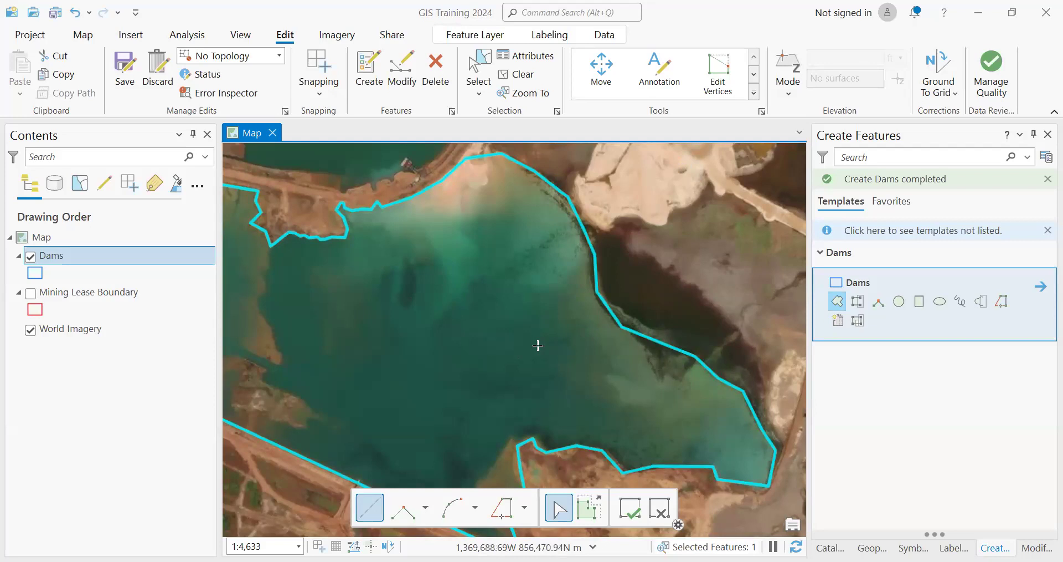
scroll(476, 377, down, 3)
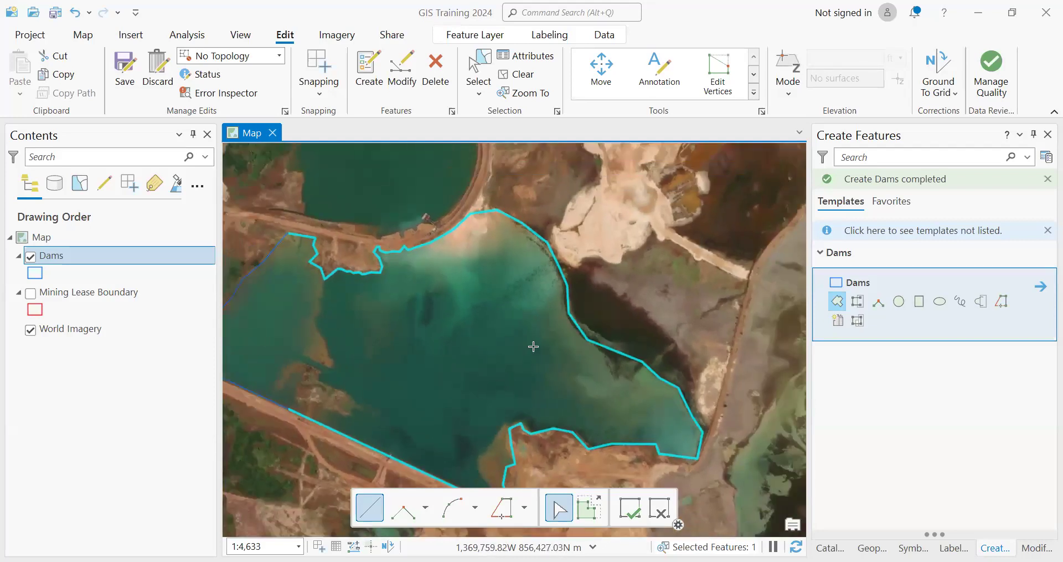
scroll(512, 375, down, 6)
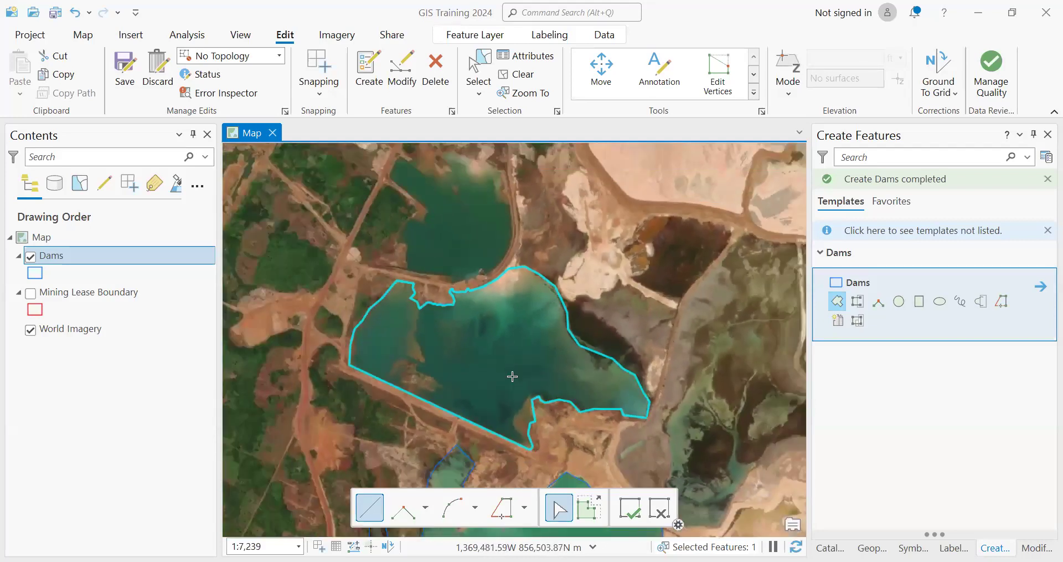
Save the edits made to the Dams layer.
scroll(526, 348, down, 3)
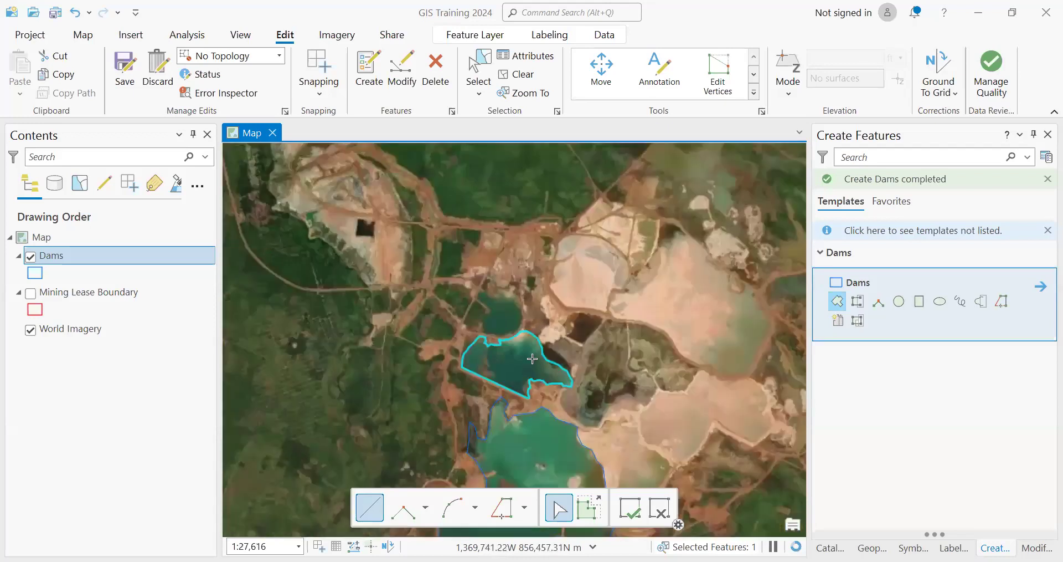
scroll(520, 320, down, 2)
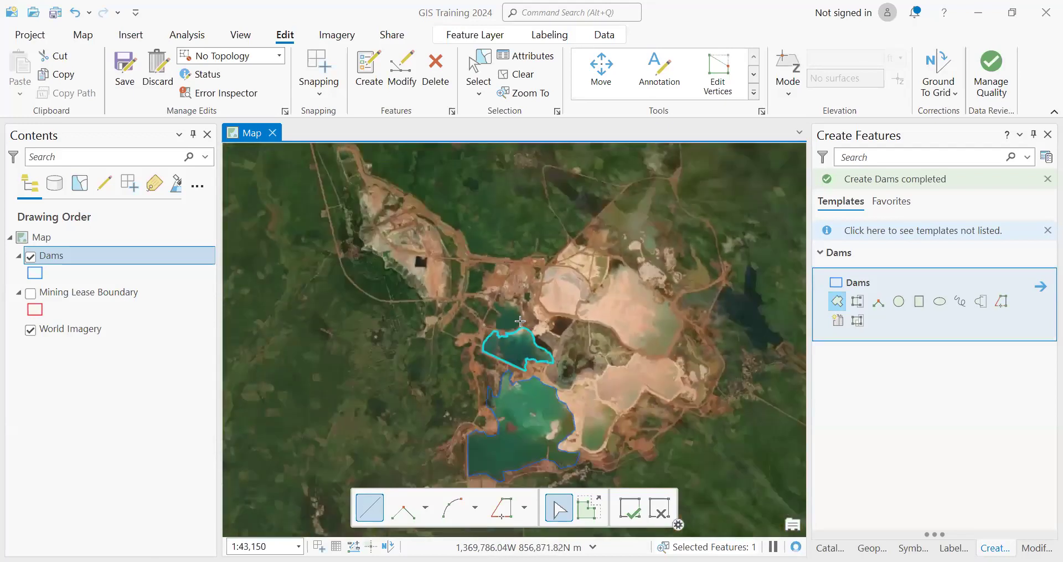
scroll(494, 341, up, 2)
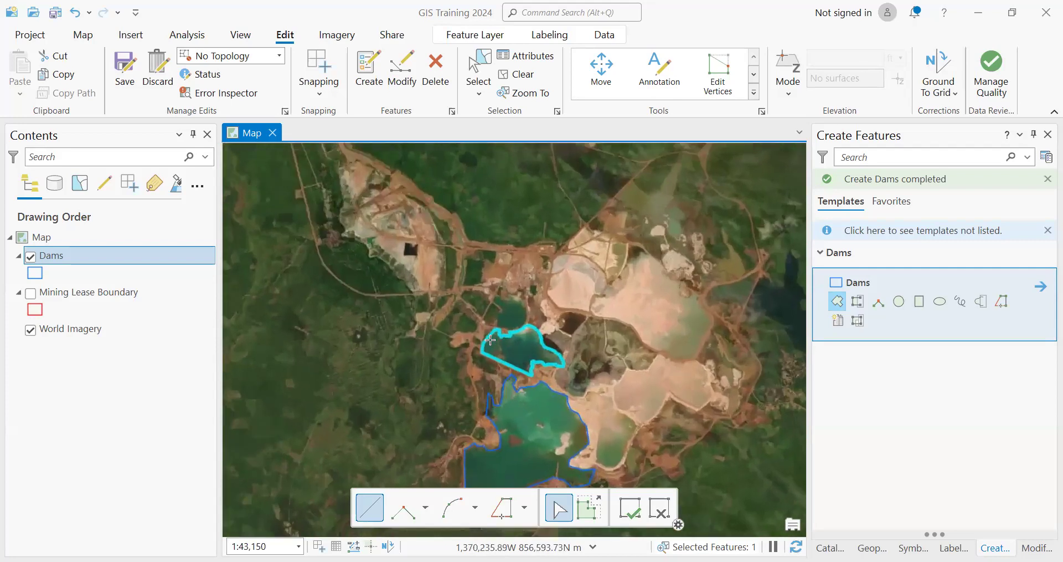
scroll(287, 268, up, 2)
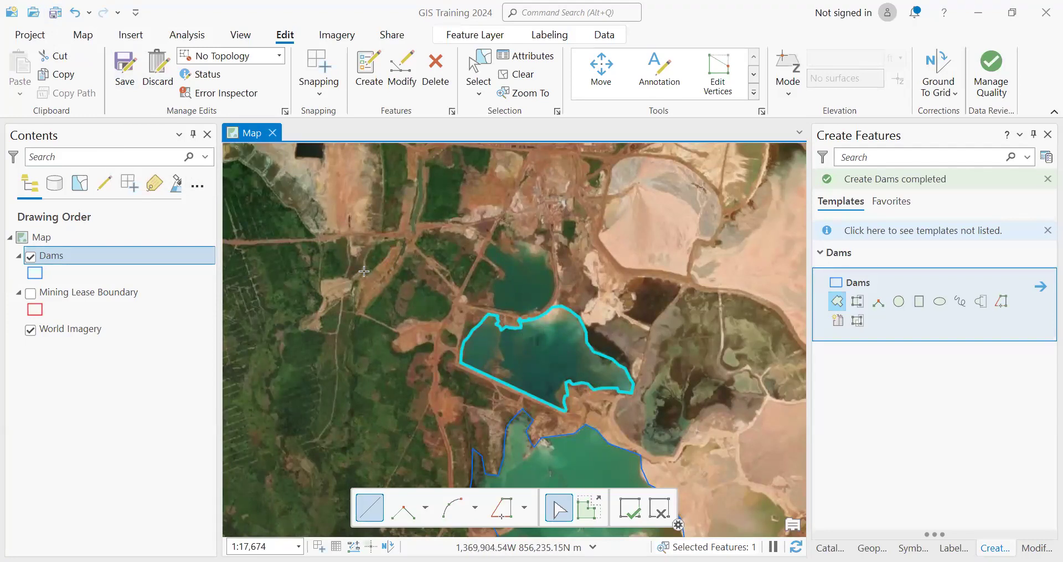
click(124, 69)
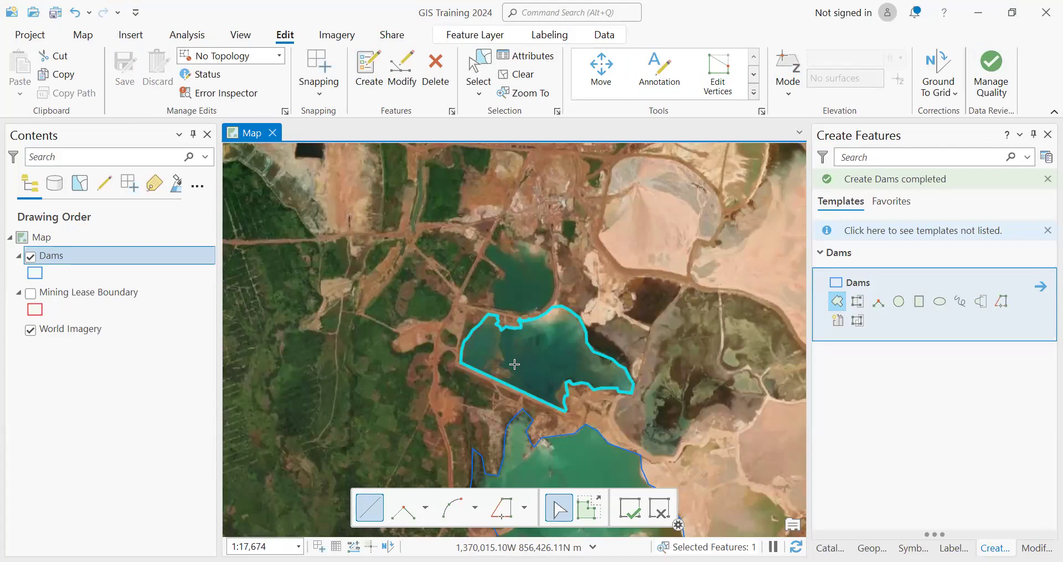
Survey the mine imagery for ponds not yet digitized, including the pond just north of the finished polygon.
drag(545, 292, 521, 332)
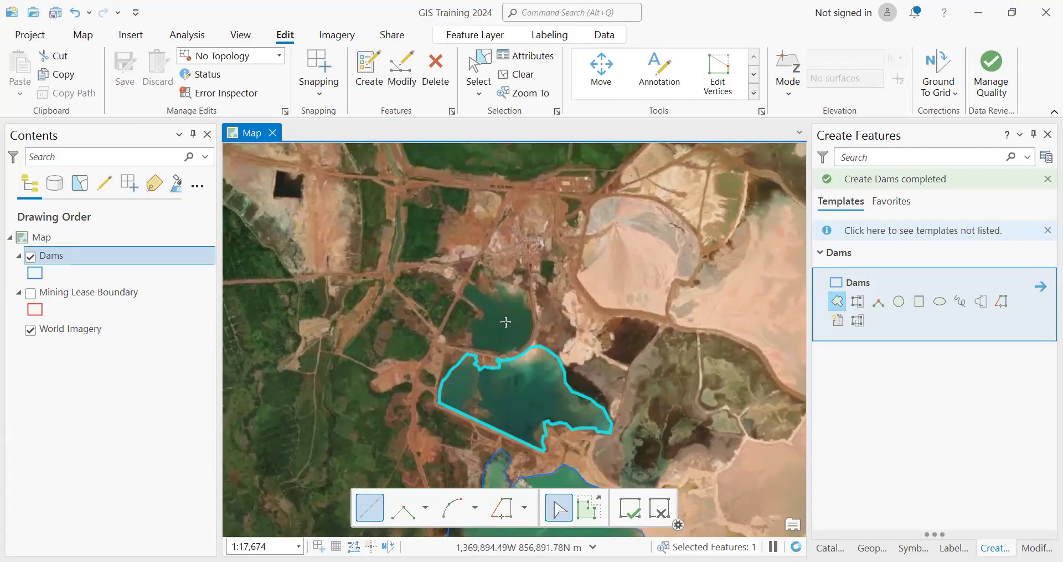
scroll(510, 320, down, 1)
scroll(476, 320, down, 4)
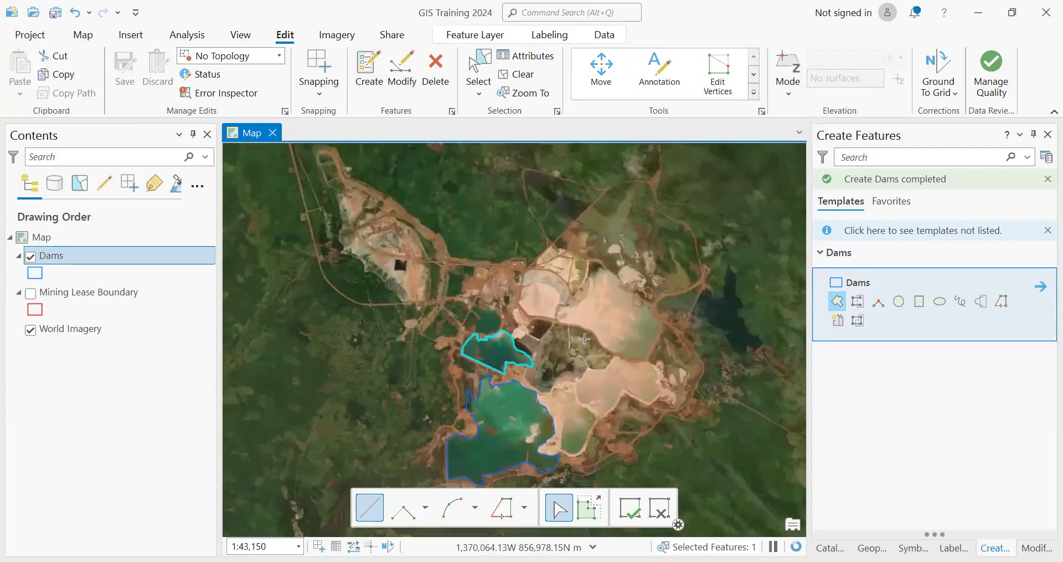
drag(554, 345, 514, 313)
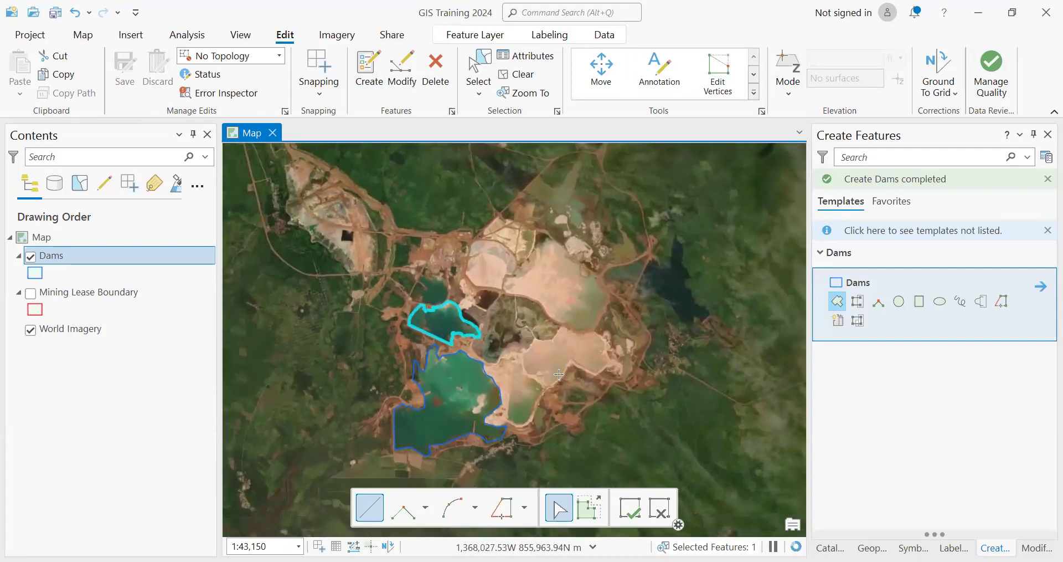
scroll(393, 268, up, 2)
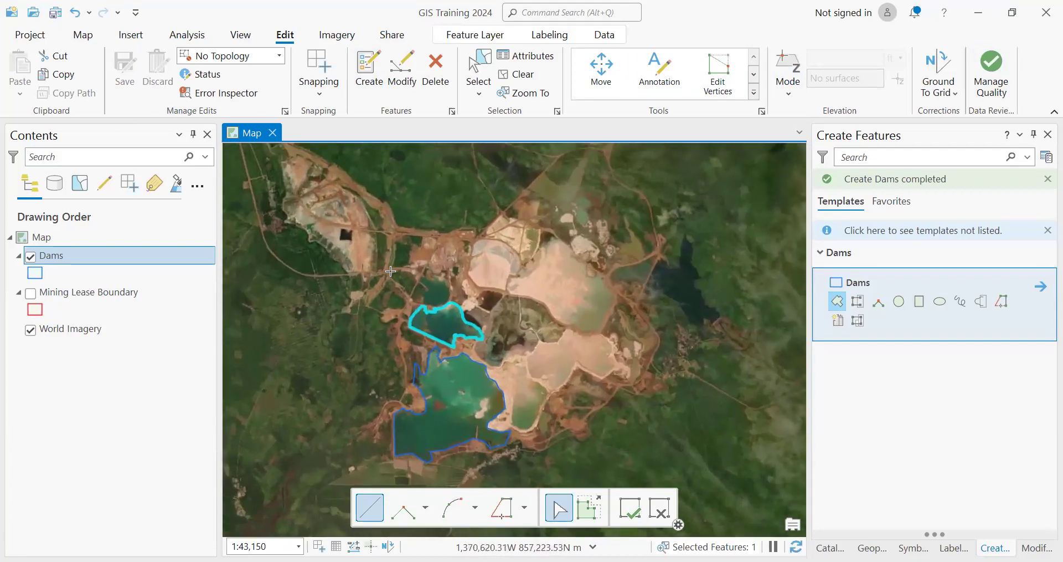
scroll(438, 277, up, 6)
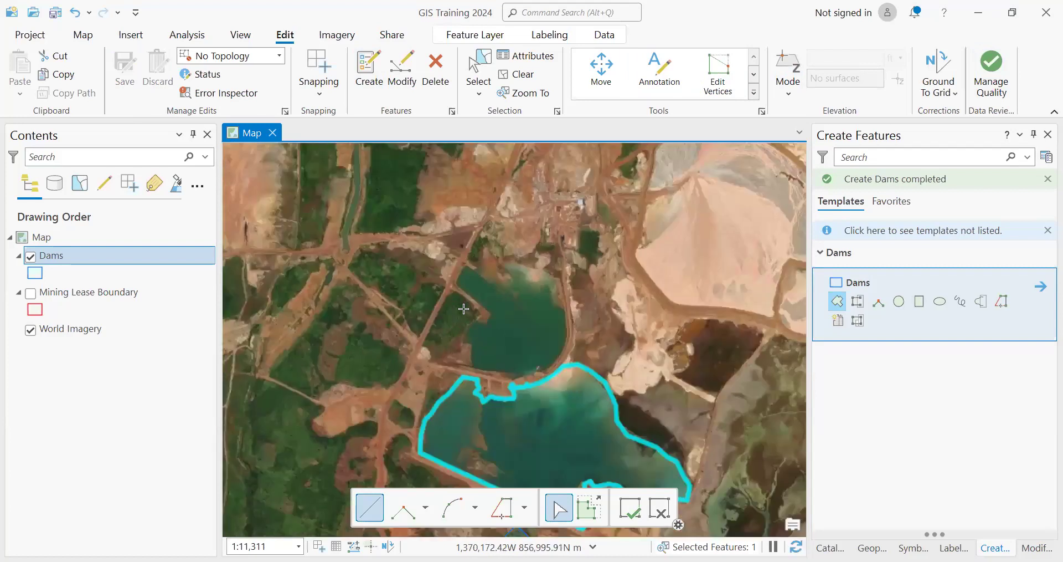
scroll(520, 321, up, 4)
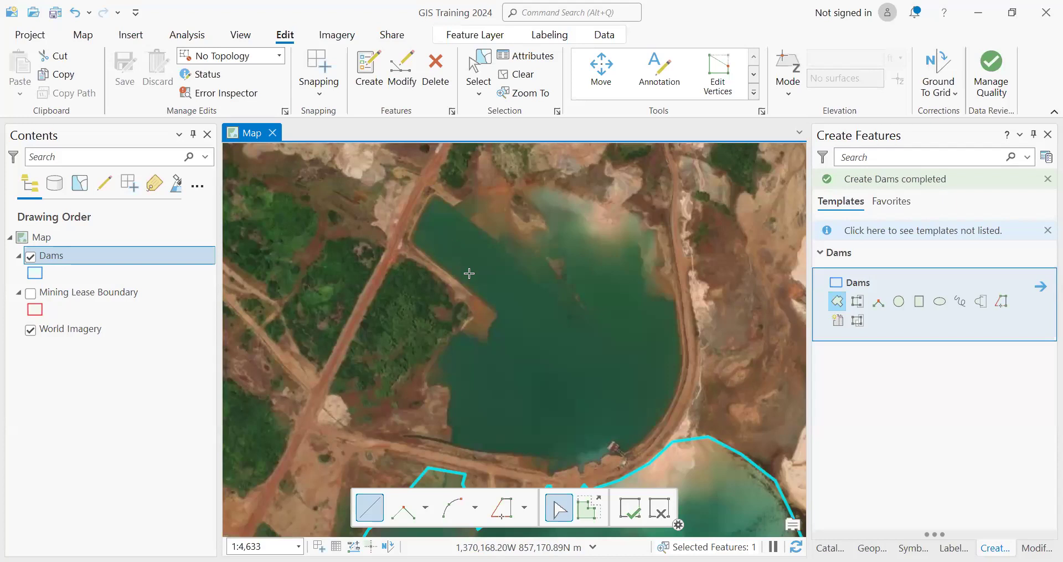
scroll(469, 273, down, 10)
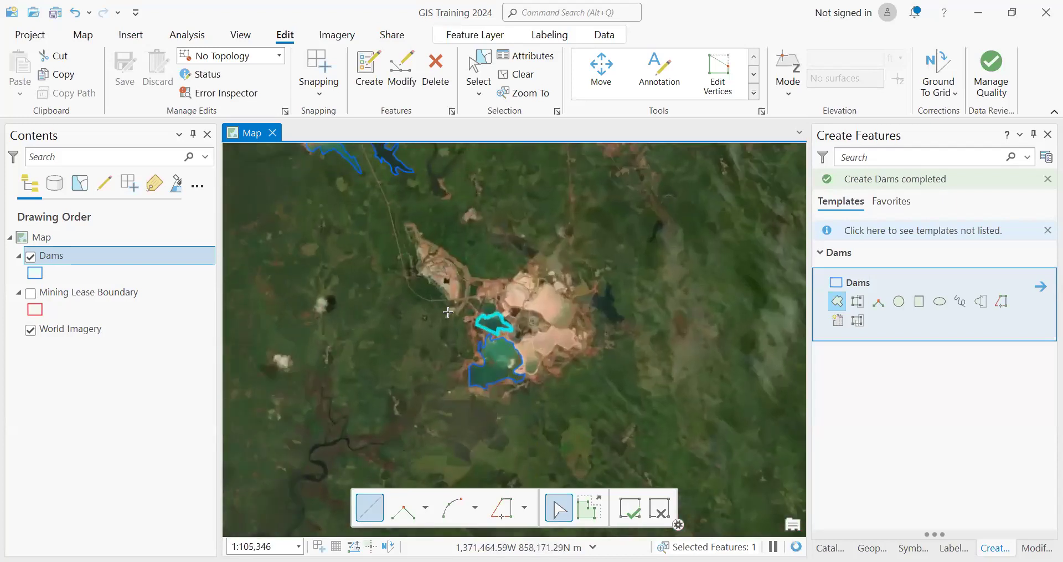
Prepare a new Dams polygon feature at the dark square pond in the mine's northwestern pit area.
scroll(448, 312, up, 9)
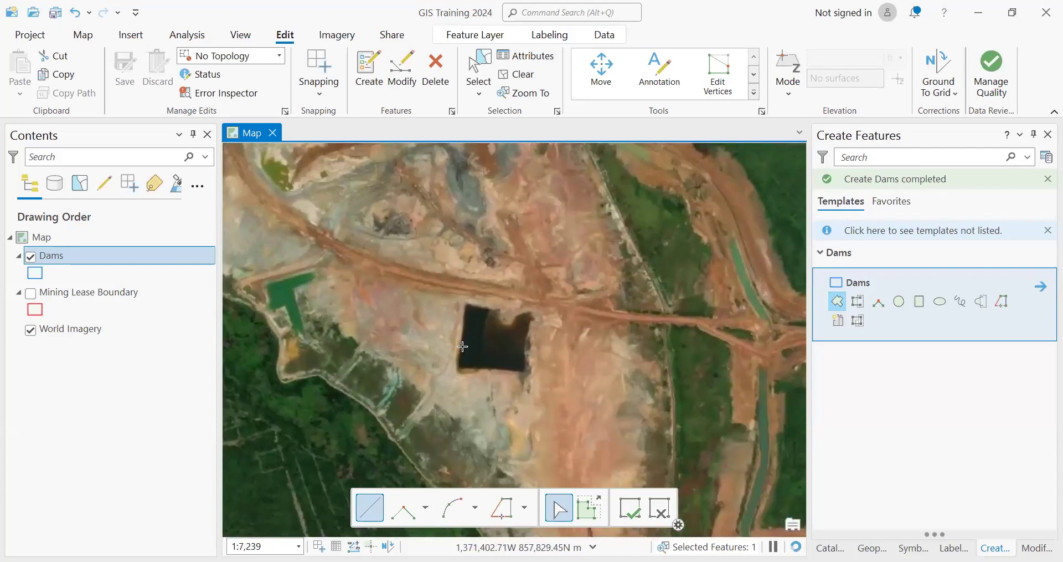
scroll(463, 346, up, 2)
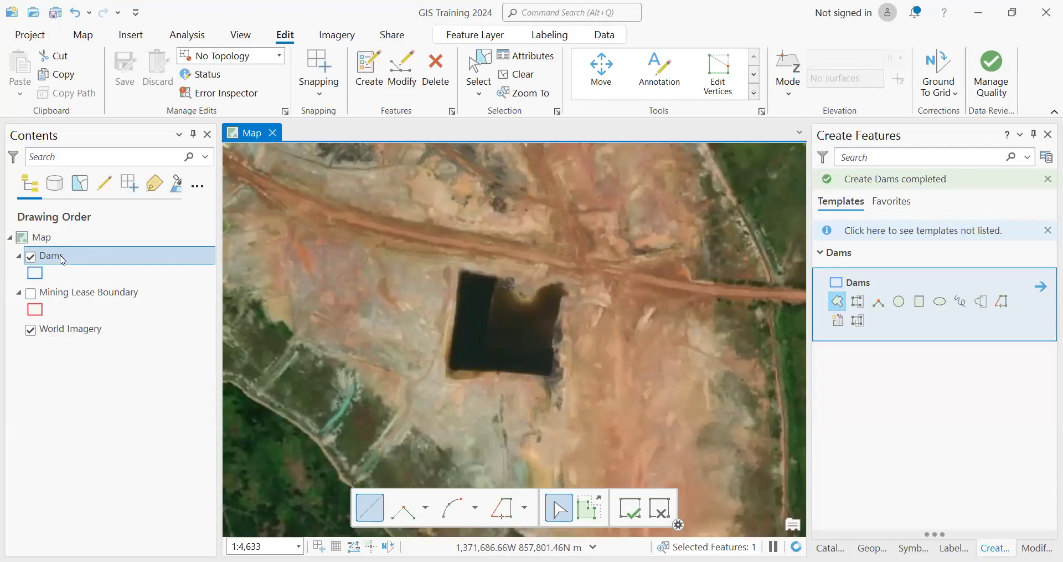
click(62, 259)
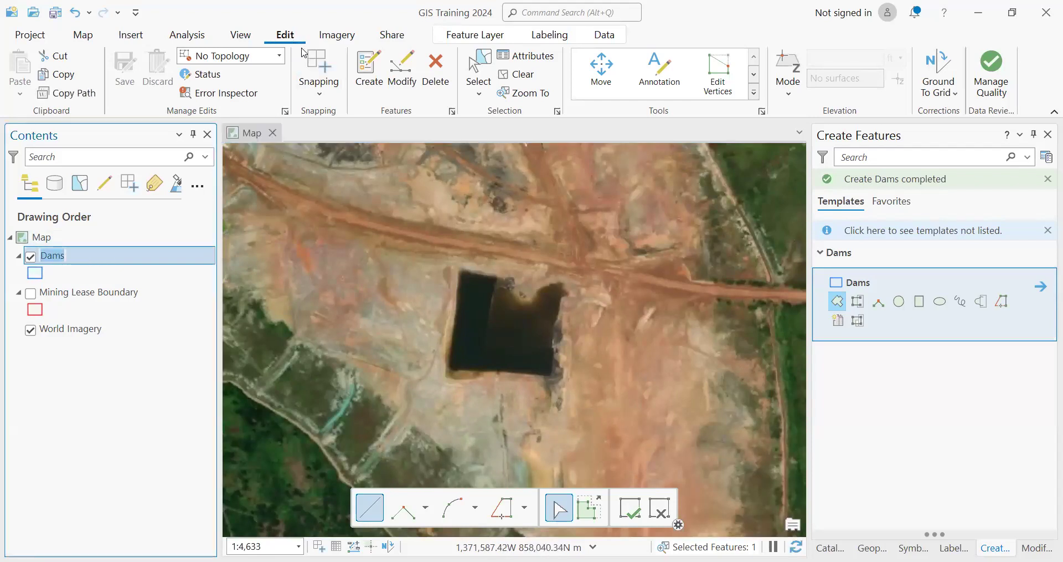
click(367, 66)
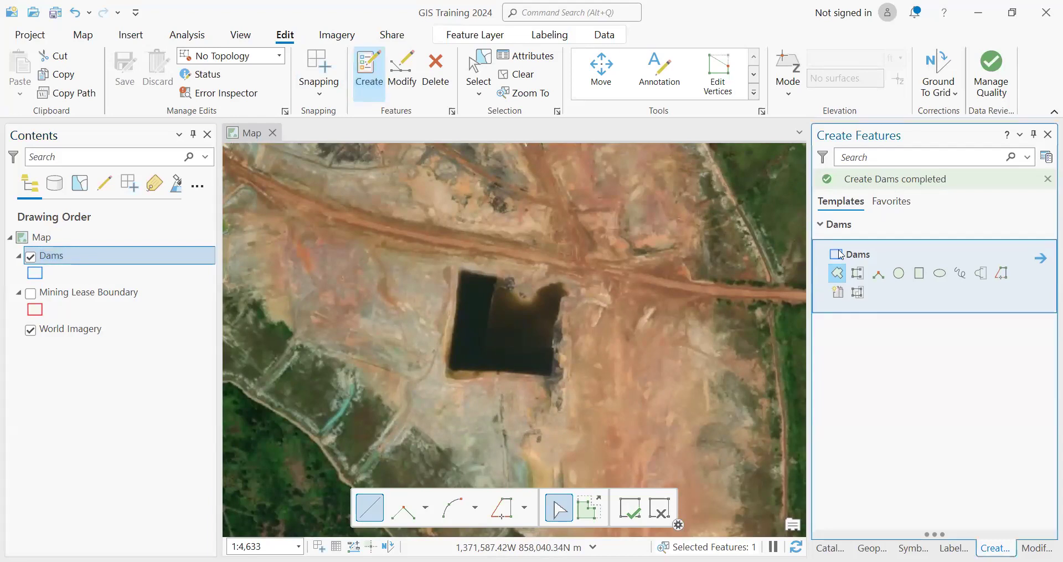
Trace the dark square pond's west, south and east shores, starting from its northwest corner.
click(460, 270)
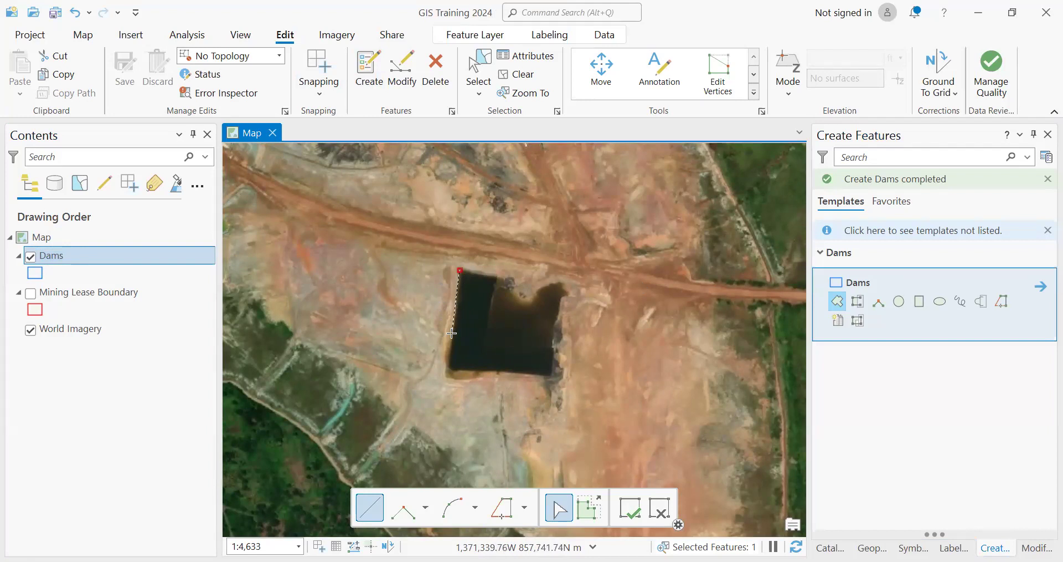
scroll(447, 380, up, 2)
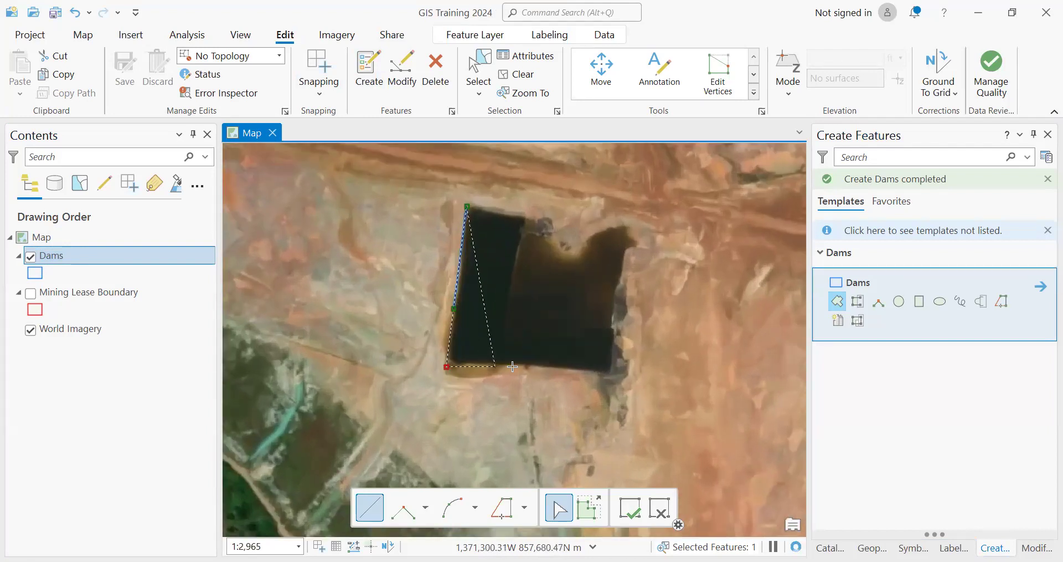
click(539, 369)
click(614, 377)
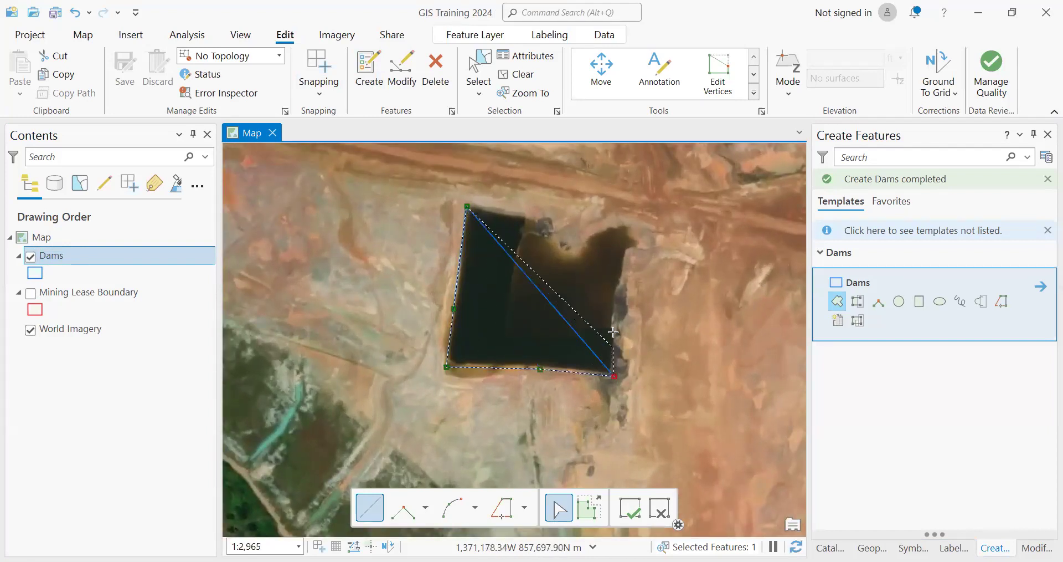
click(618, 292)
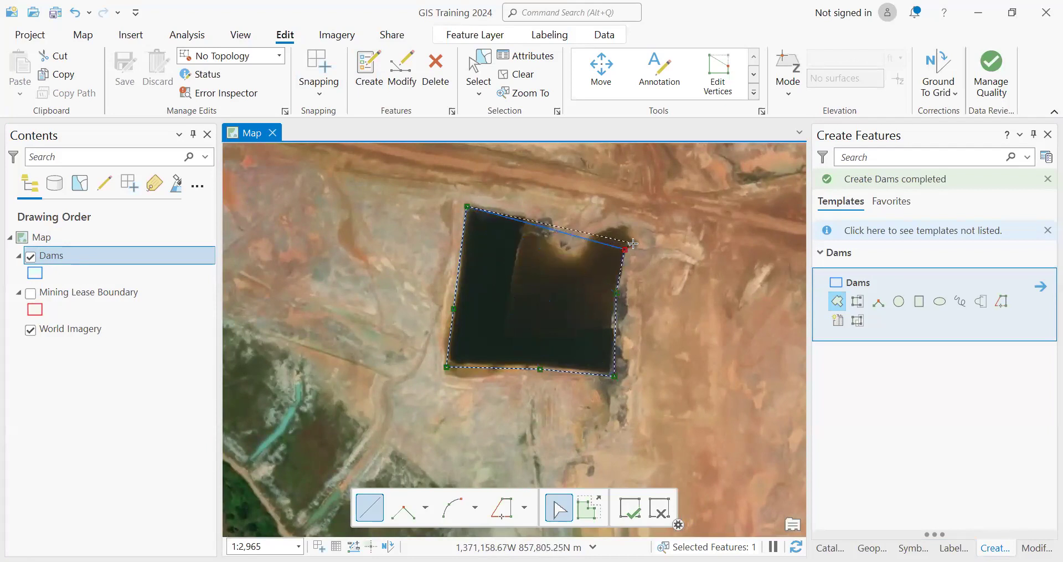
Finish the polygon around the pond's northeast corner and notched northern shore, and undo the completed feature.
click(636, 244)
click(630, 237)
click(622, 225)
click(595, 229)
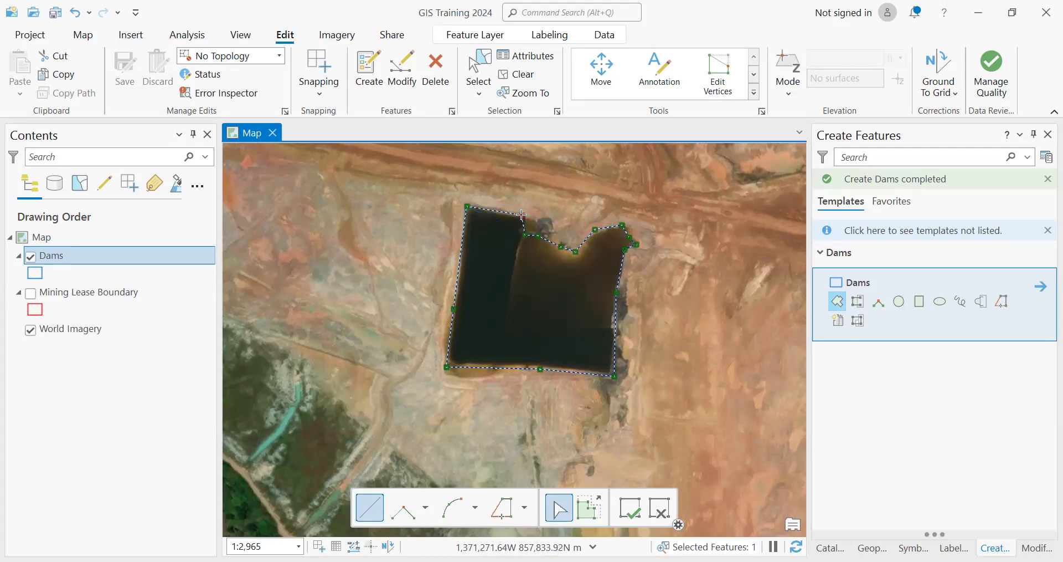
double_click(521, 215)
scroll(529, 235, up, 3)
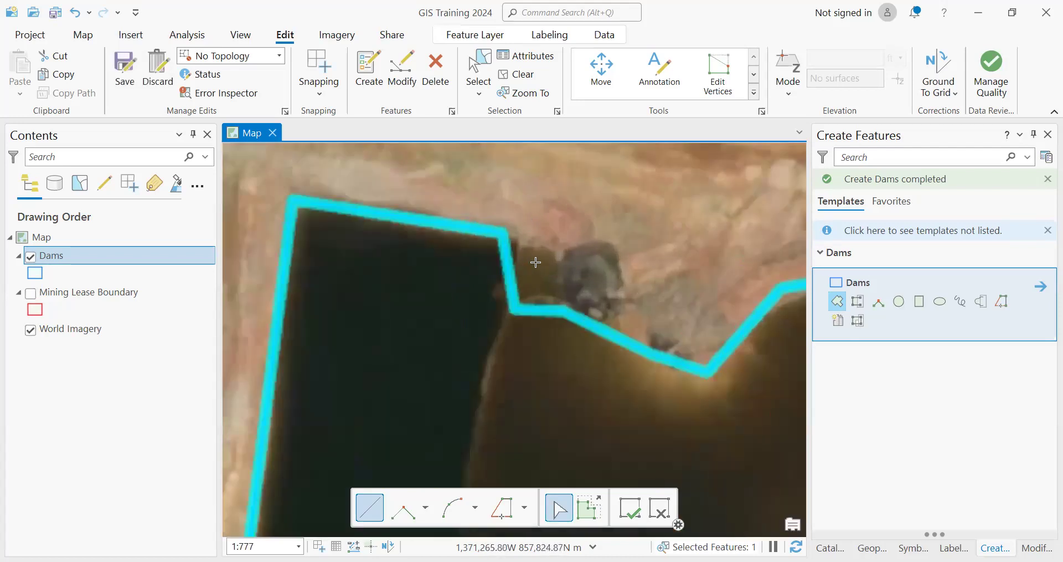
click(76, 12)
Retrace the dark pond counterclockwise from the corner beside the northern notch, around the northwest corner, down the west shore and along the south shore.
click(520, 233)
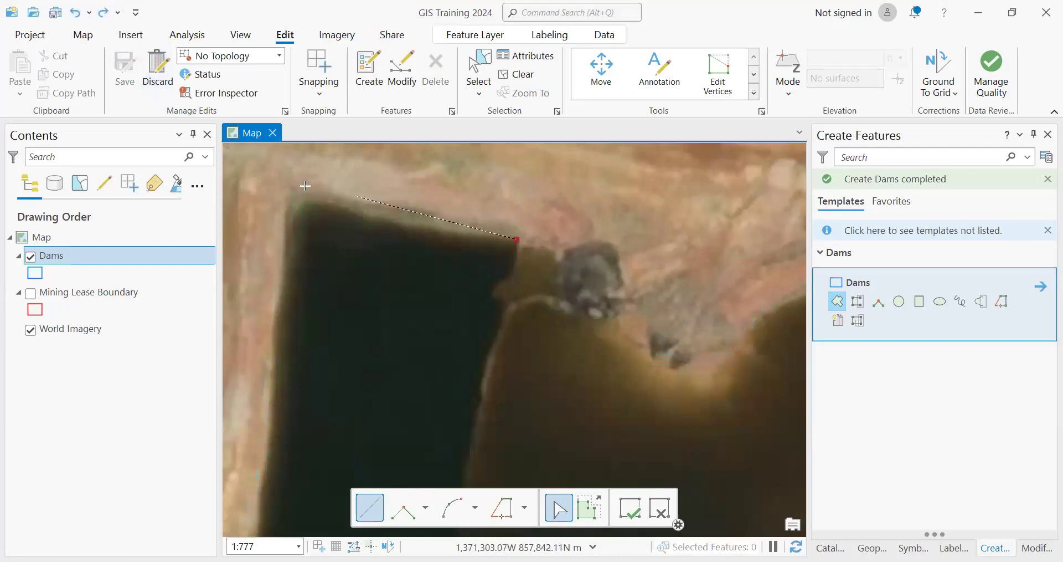
click(289, 189)
scroll(411, 231, down, 3)
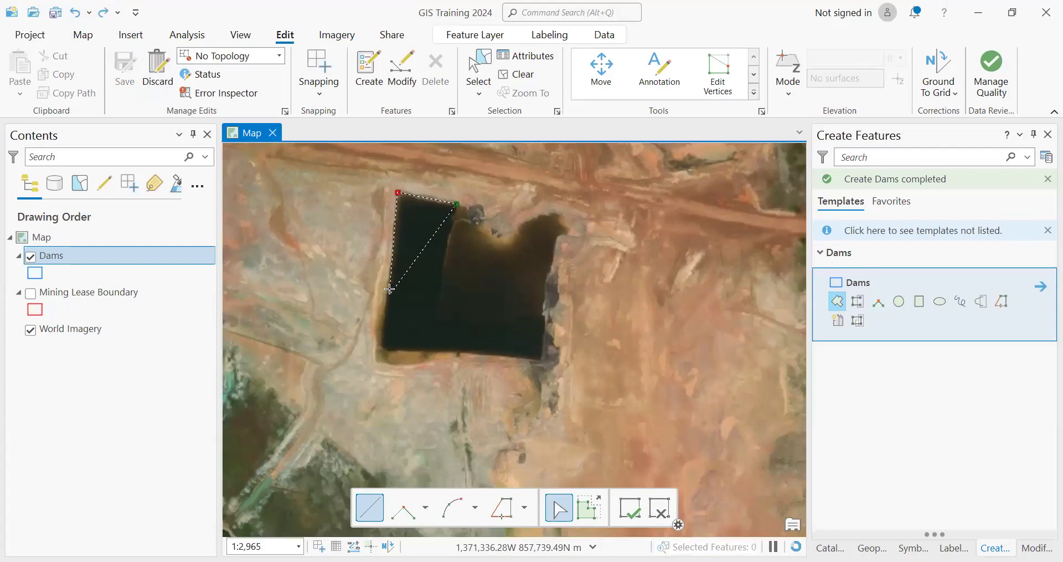
click(378, 349)
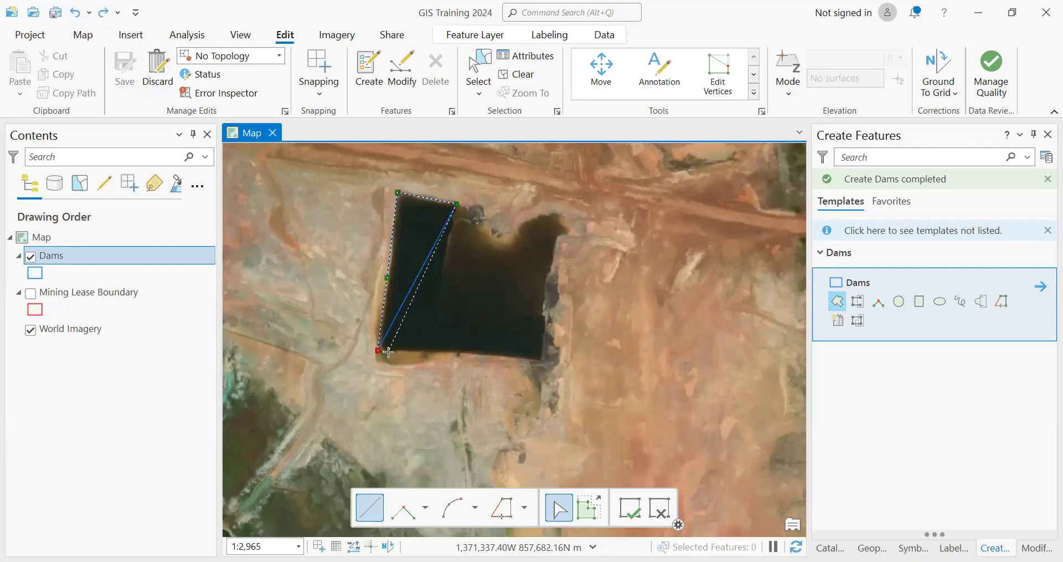
click(412, 350)
click(499, 356)
Trace the dark pond's east shore and notched northern shore back to the starting point and finish the polygon.
click(548, 319)
click(548, 277)
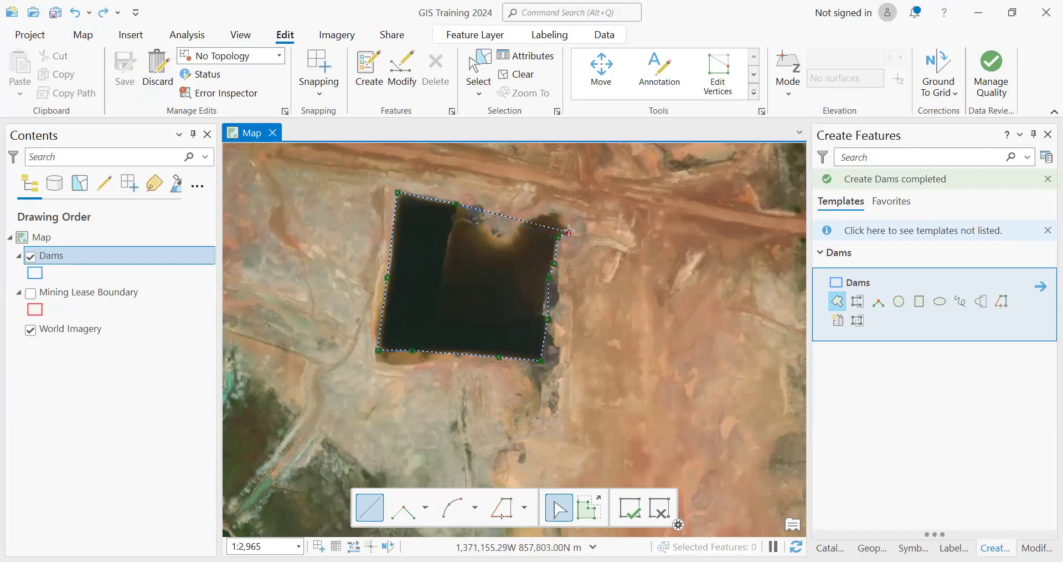
click(508, 239)
click(491, 237)
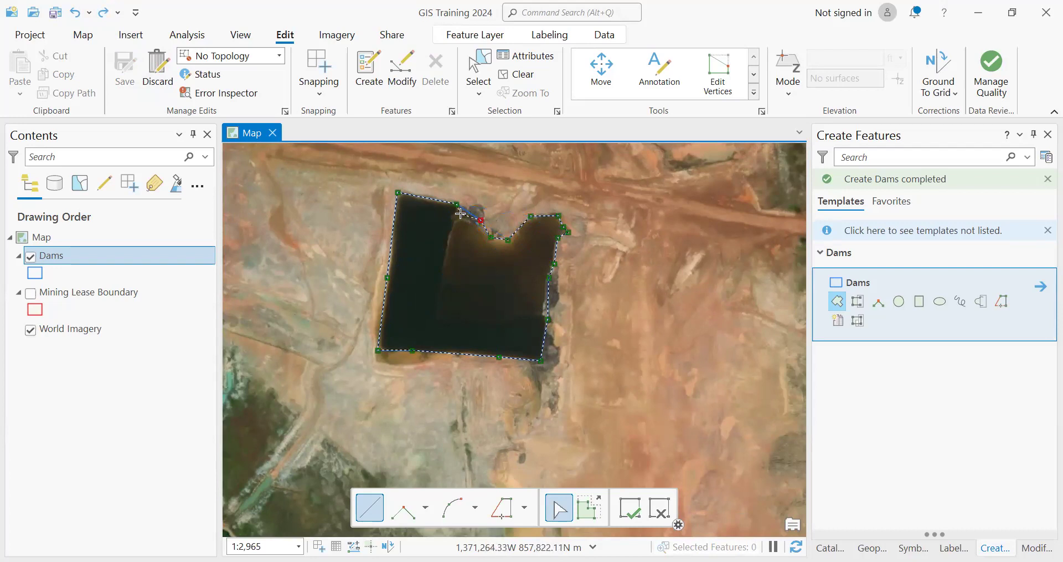
double_click(460, 213)
scroll(450, 298, down, 3)
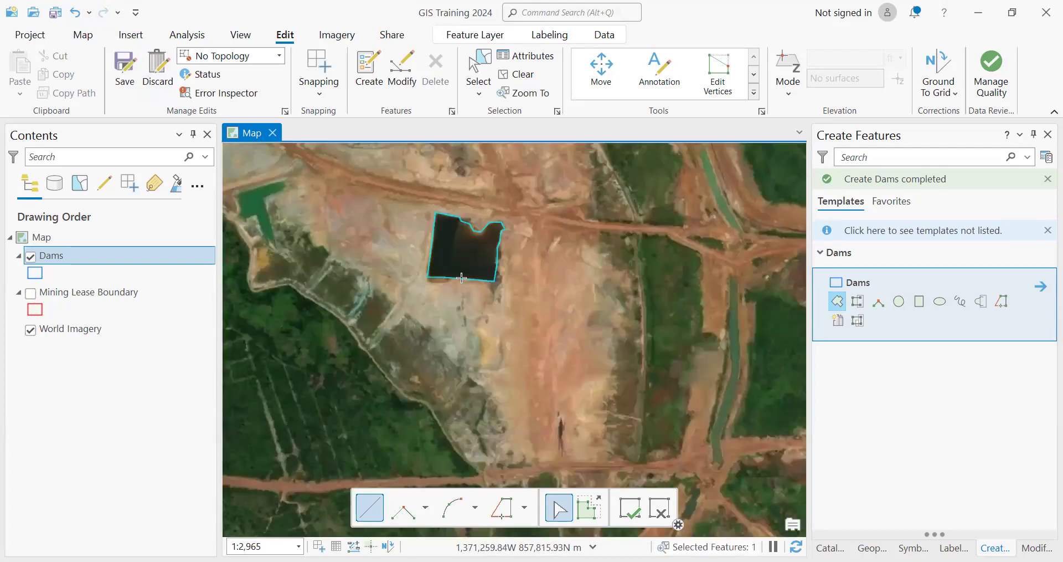
Start a Dams polygon at the northwest corner of the green pond north of the large lake, tracing the western embankment and around its spit.
scroll(550, 345, up, 2)
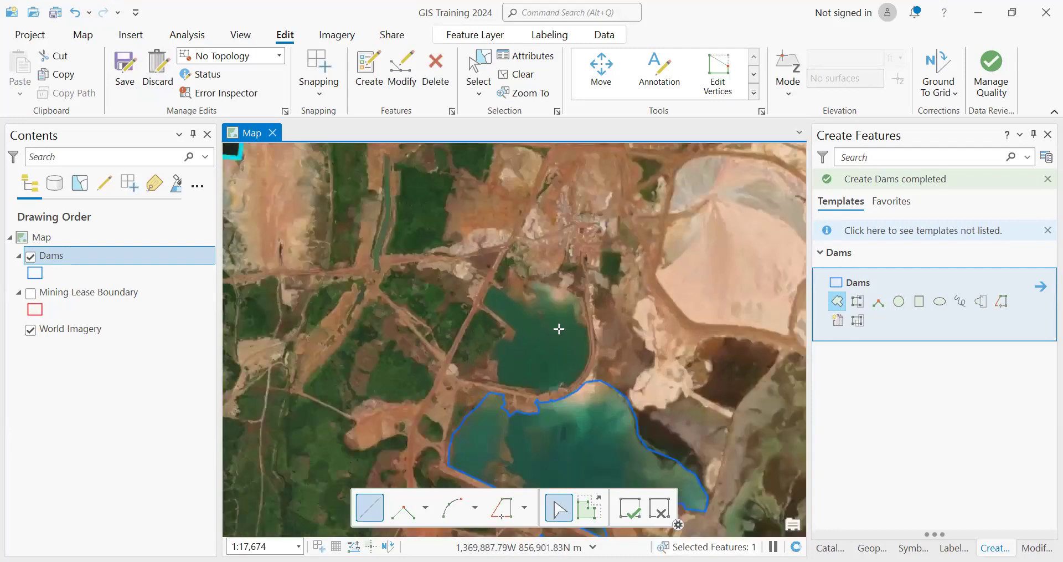
scroll(495, 288, up, 2)
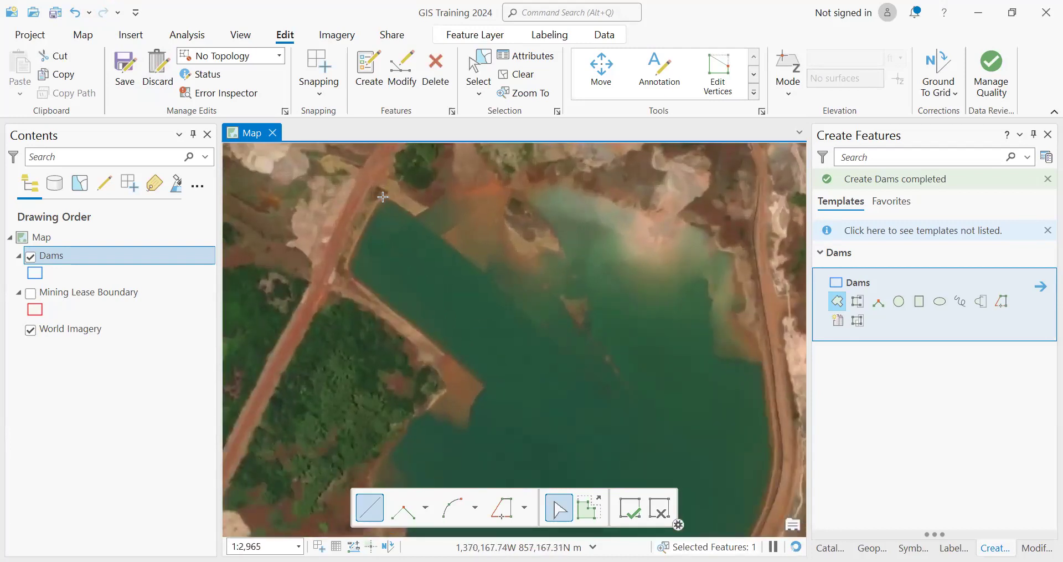
click(346, 269)
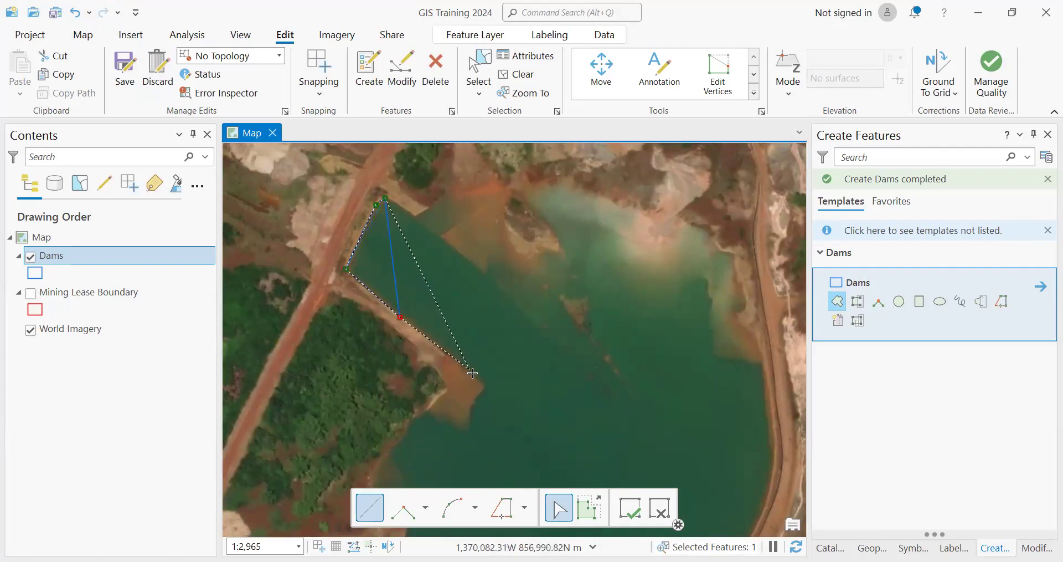
click(485, 385)
click(473, 401)
click(469, 422)
click(452, 421)
click(406, 421)
click(401, 440)
Trace the green pond's shoreline around the small inlet on its west side.
drag(385, 454, 376, 283)
scroll(359, 302, up, 2)
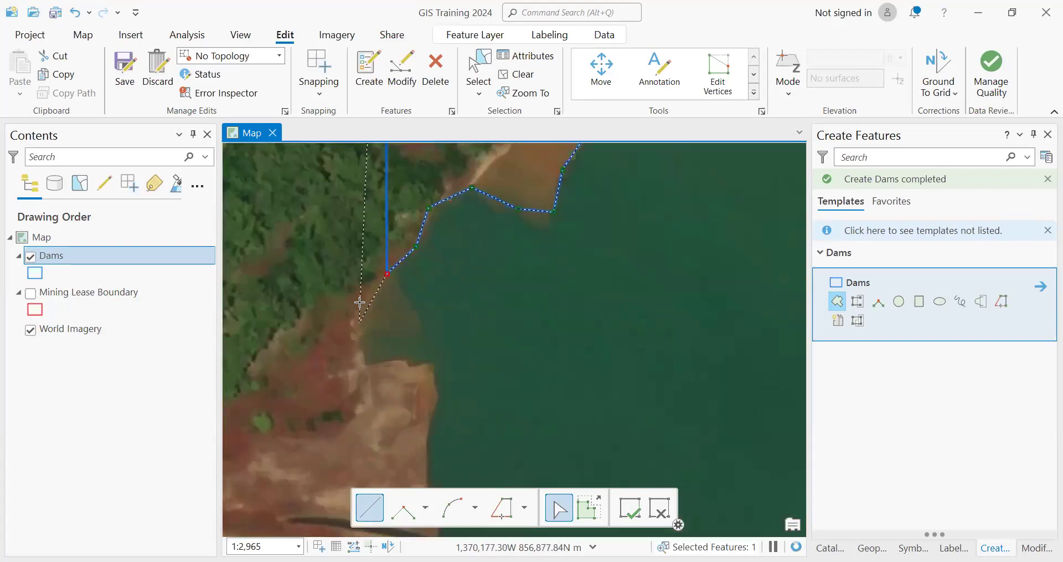
click(365, 293)
click(350, 323)
click(362, 344)
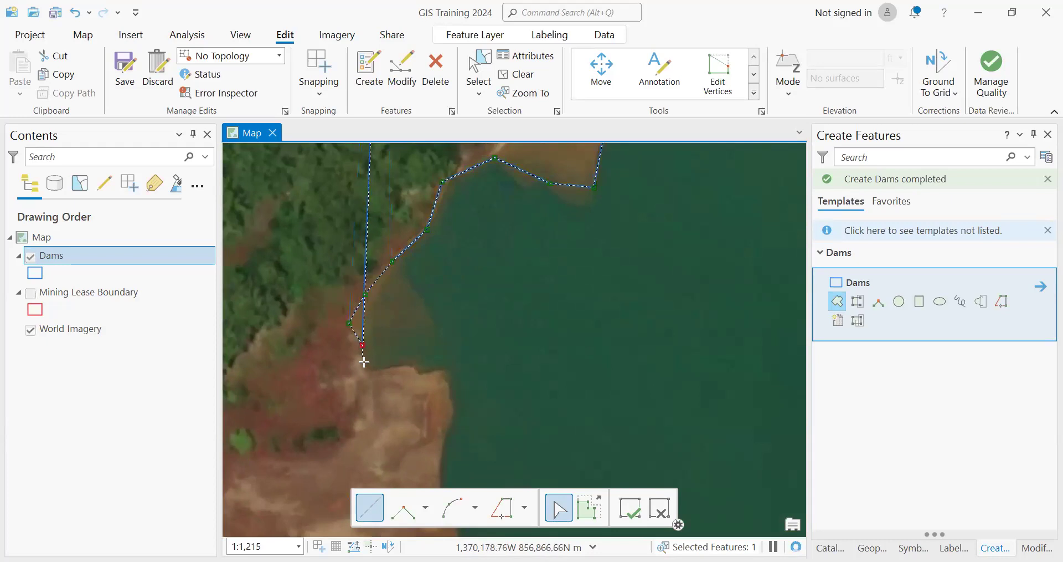
click(410, 365)
click(420, 371)
click(441, 367)
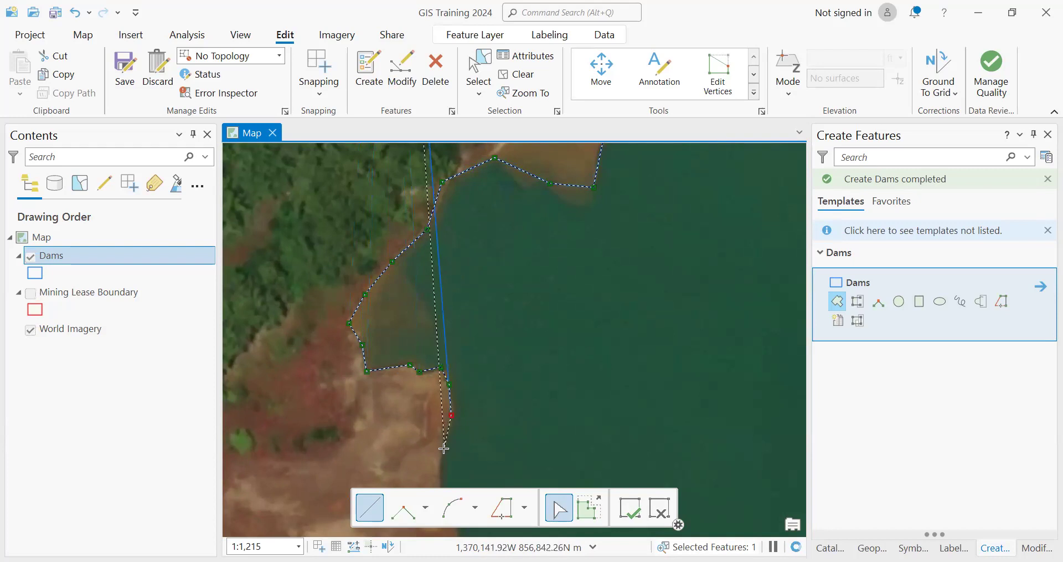
Continue the green pond's outline down the remaining west shore and east along the smooth part of the south shore.
scroll(438, 438, down, 2)
drag(417, 338, 412, 304)
scroll(411, 285, up, 2)
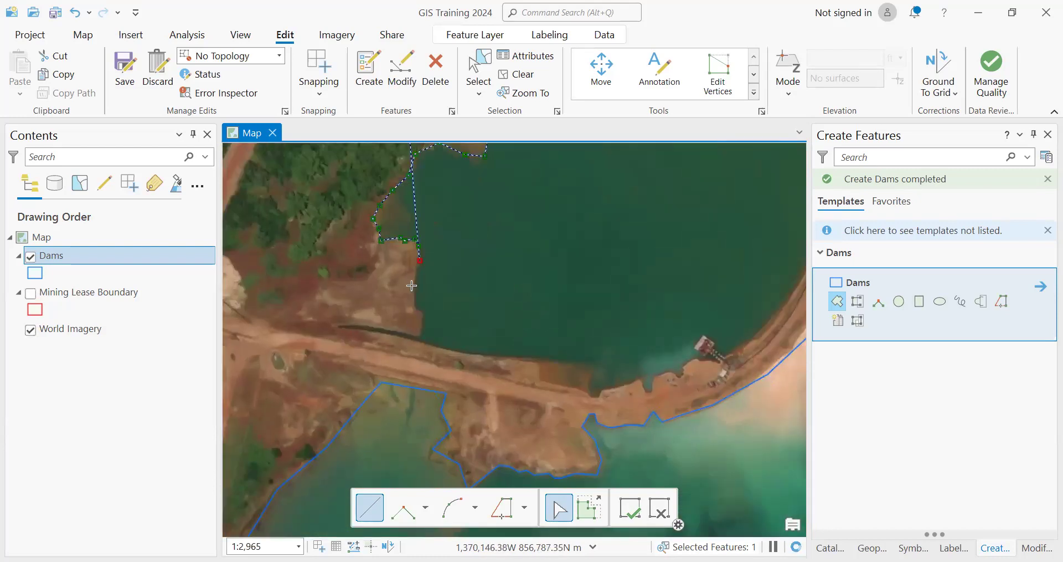
click(414, 258)
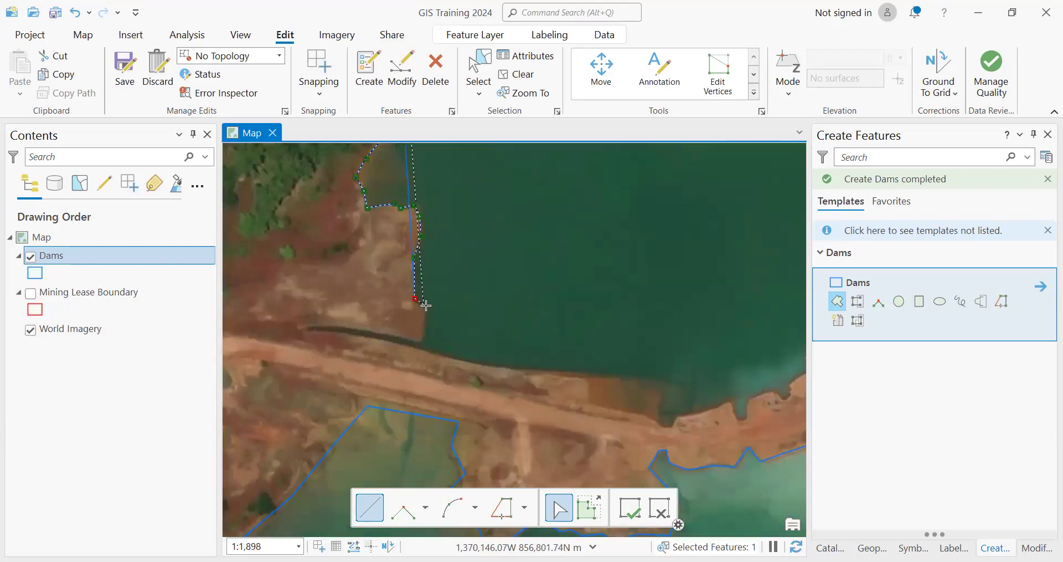
click(507, 369)
click(579, 377)
click(660, 385)
Trace the two small notches in the green pond's southern shore.
click(656, 420)
click(662, 428)
click(672, 427)
click(679, 419)
click(701, 411)
click(730, 401)
click(738, 421)
click(748, 421)
click(749, 401)
click(770, 394)
Trace the green pond's shore past the pontoon structure and along the curved southeastern bank.
drag(554, 389, 346, 398)
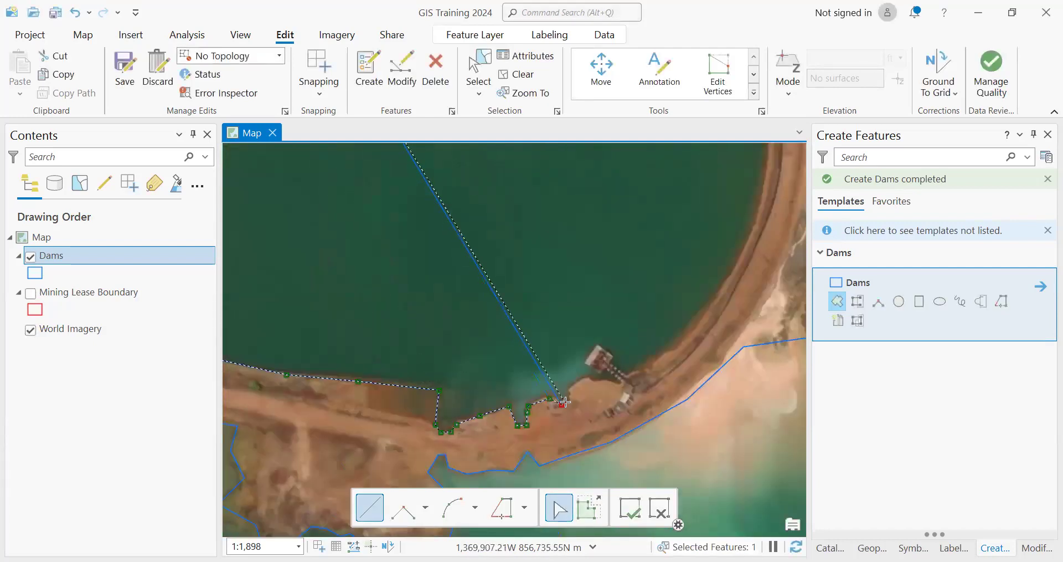
scroll(583, 375, up, 2)
click(589, 375)
click(602, 381)
click(633, 386)
click(658, 375)
click(716, 330)
click(764, 274)
Trace the green pond's east shore northward beside the curved road.
scroll(669, 375, down, 5)
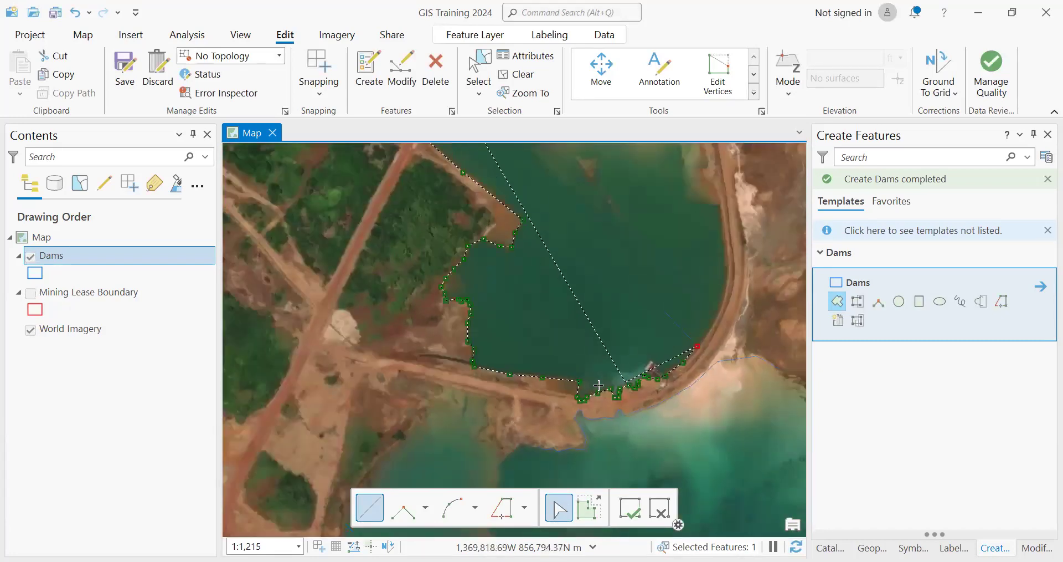
drag(744, 325, 714, 377)
scroll(684, 380, up, 1)
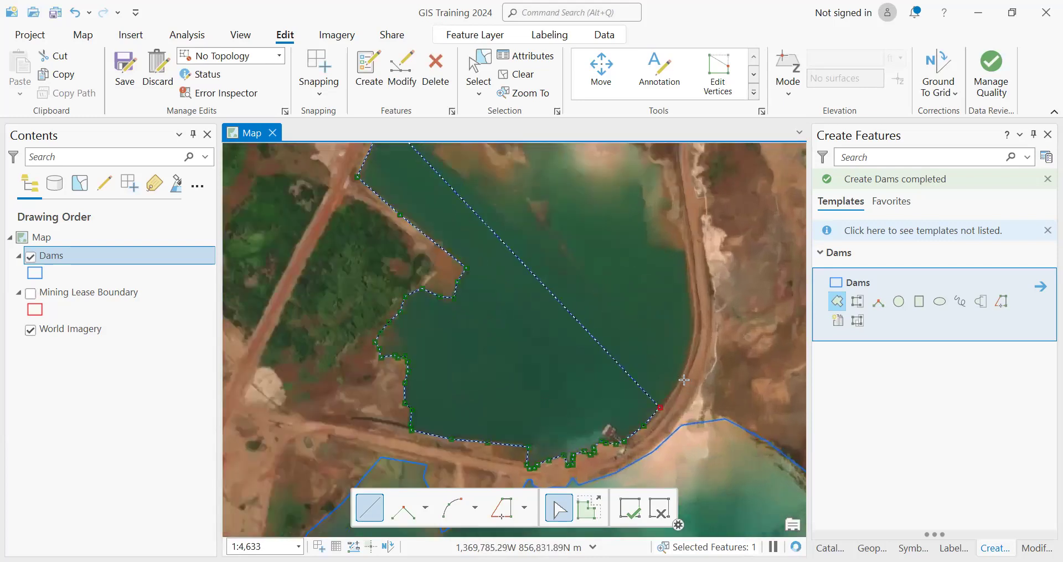
scroll(684, 379, up, 2)
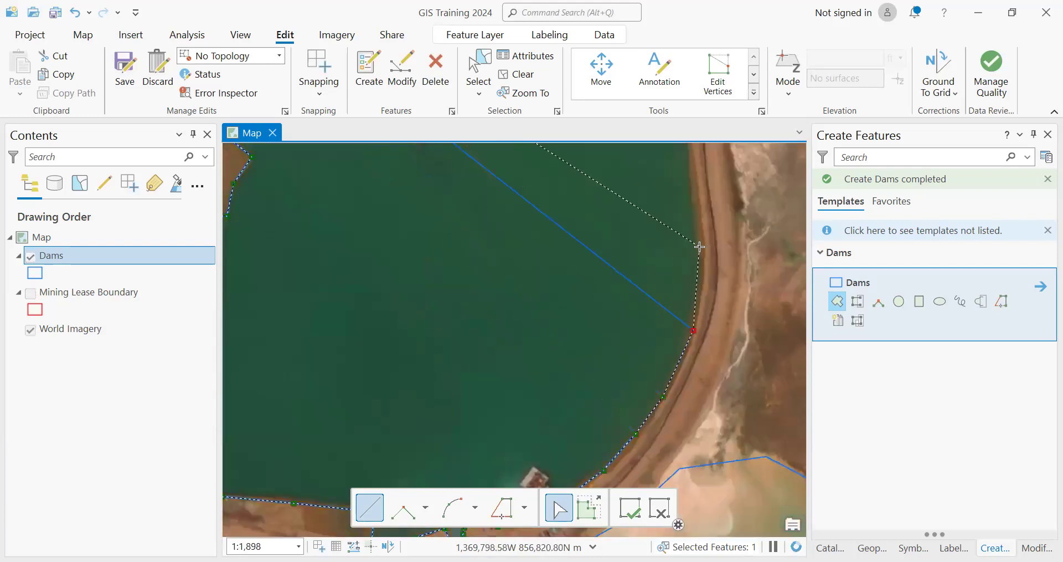
click(701, 282)
click(693, 183)
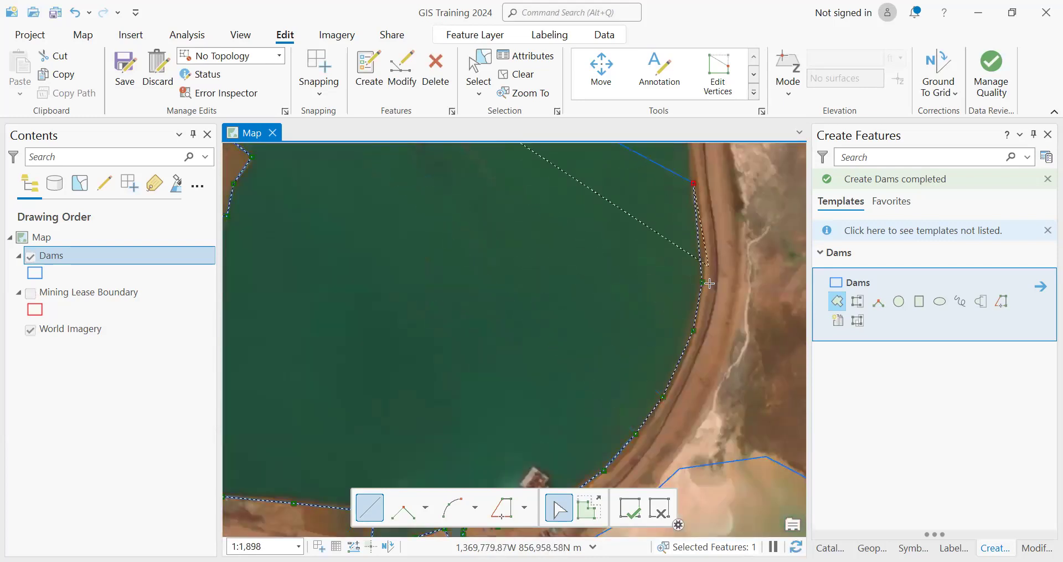
drag(706, 265, 745, 477)
click(720, 339)
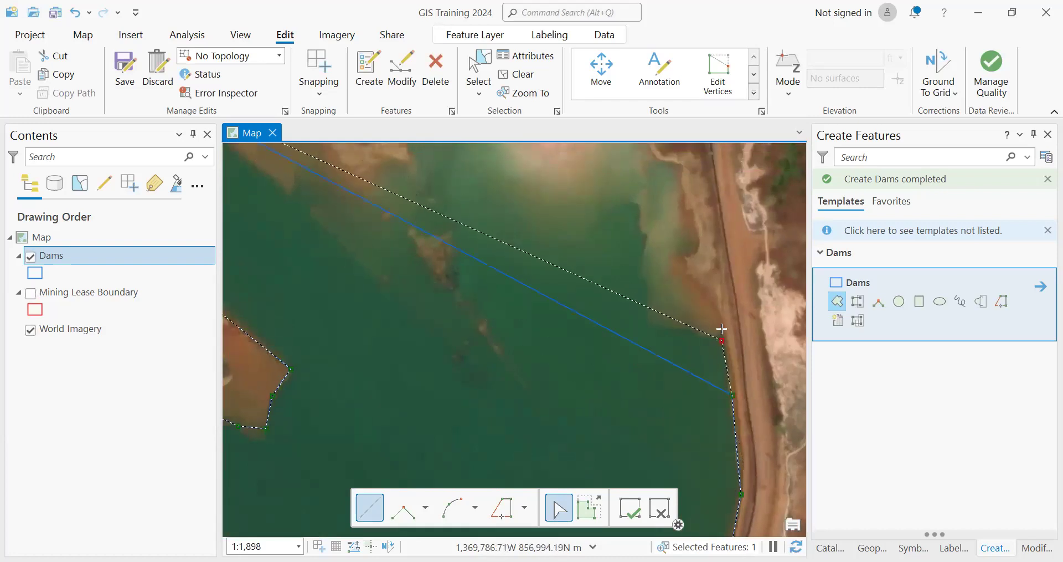
click(677, 171)
Trace the green pond's northeast corner and the pale, silty stretch of its northern shore.
scroll(743, 291, down, 6)
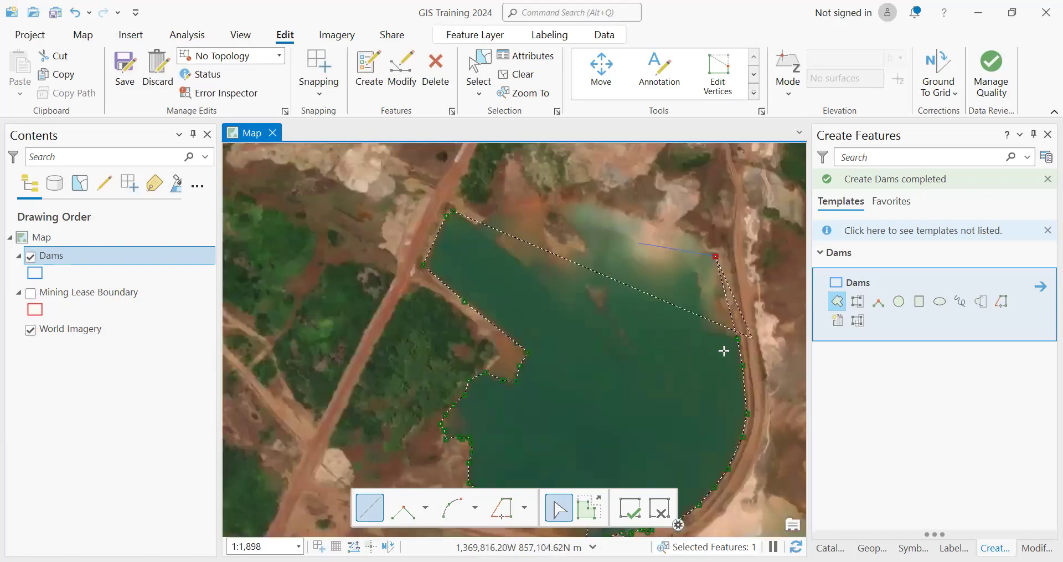
scroll(703, 260, up, 4)
scroll(778, 342, up, 4)
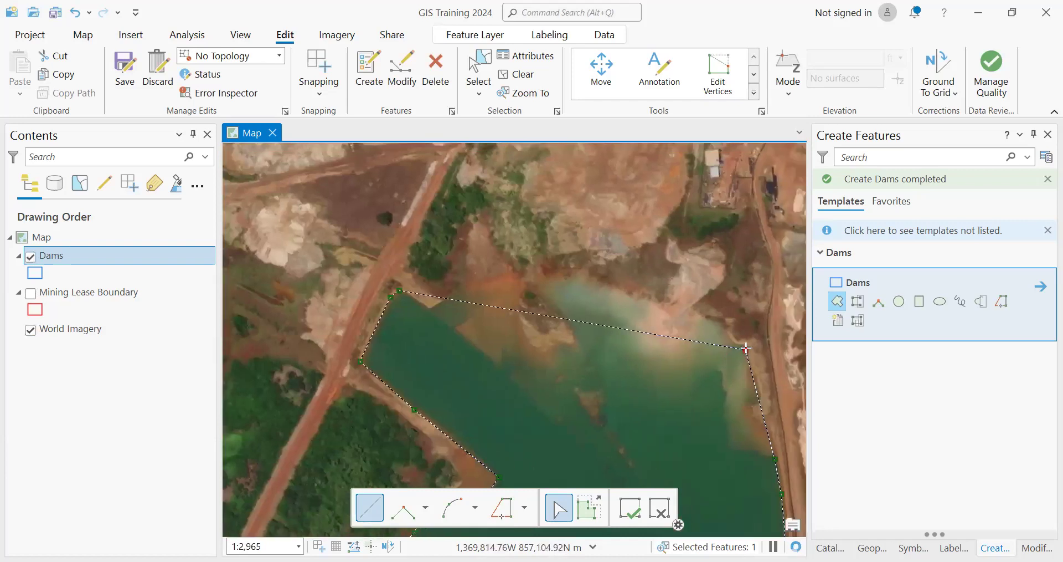
click(711, 329)
click(698, 296)
click(656, 278)
click(491, 239)
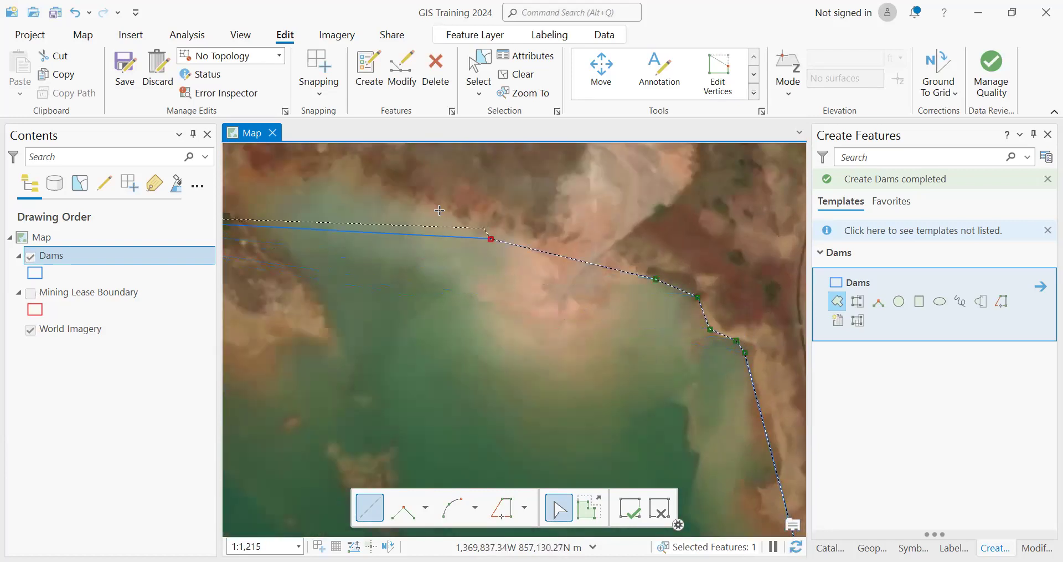
click(355, 161)
Trace the remaining northern shore westward back to the pond's northwest corner and finish the polygon.
drag(382, 263, 636, 246)
click(506, 180)
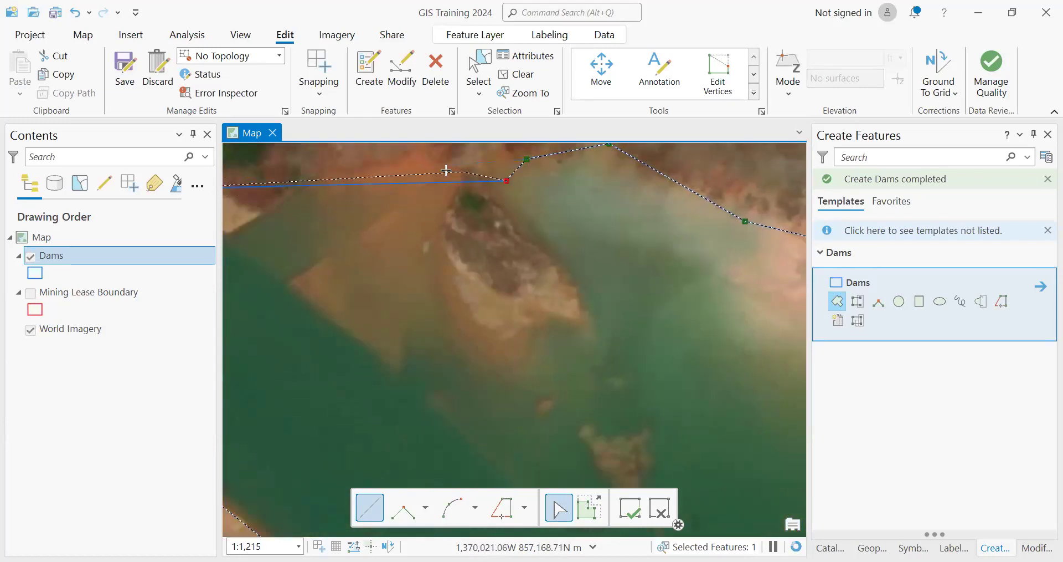
scroll(643, 265, down, 4)
click(560, 223)
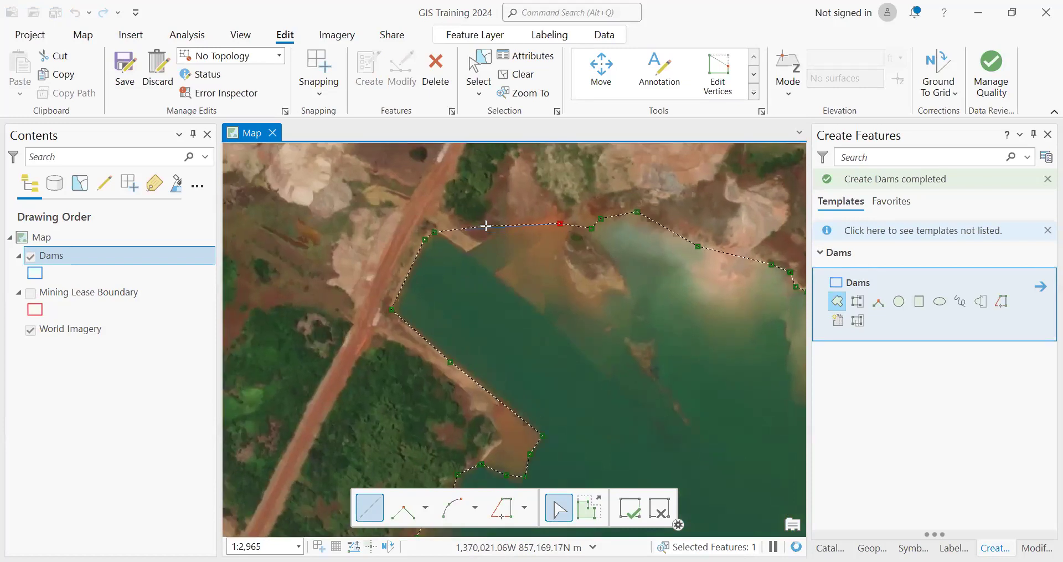
scroll(486, 225, up, 4)
click(529, 229)
click(446, 283)
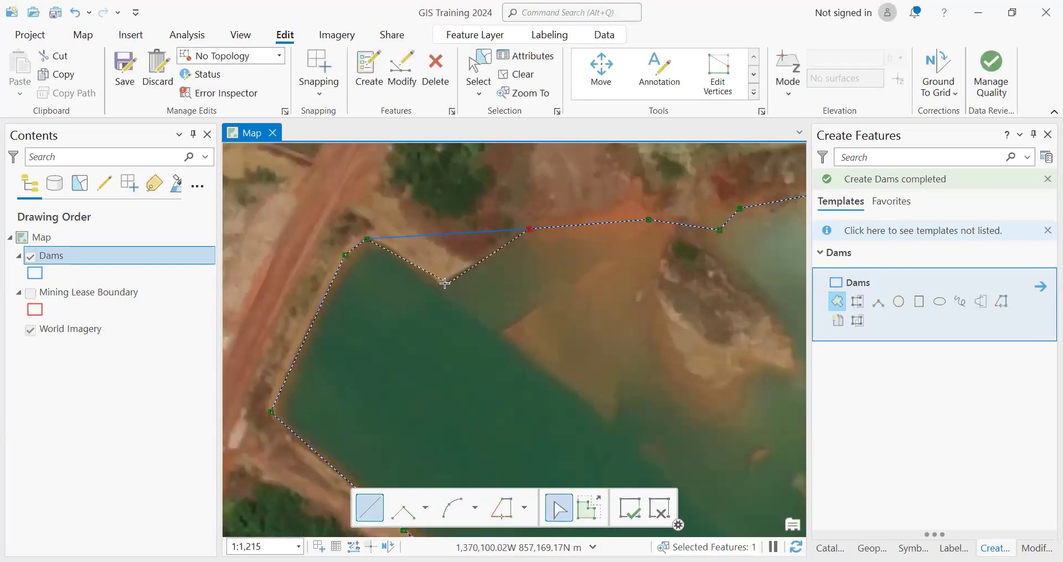
double_click(390, 244)
Save the edits made to the Dams layer.
scroll(434, 252, down, 4)
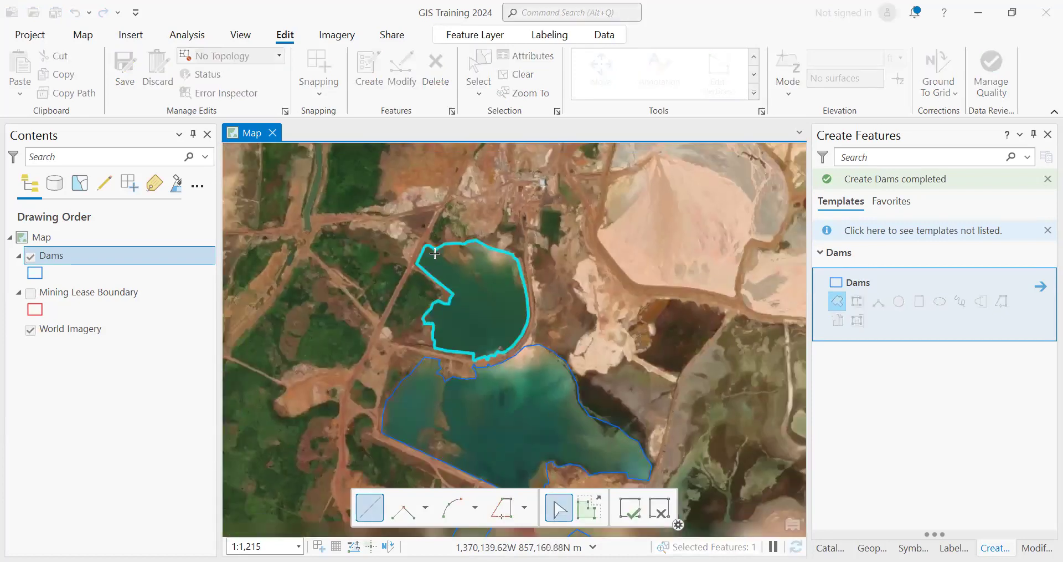
scroll(475, 258, up, 2)
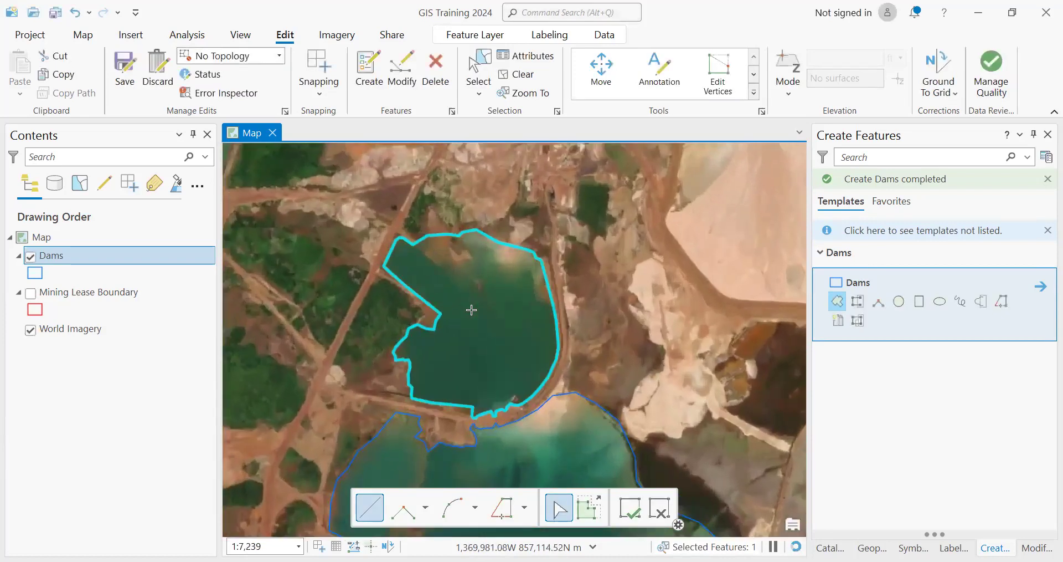
scroll(494, 301, down, 2)
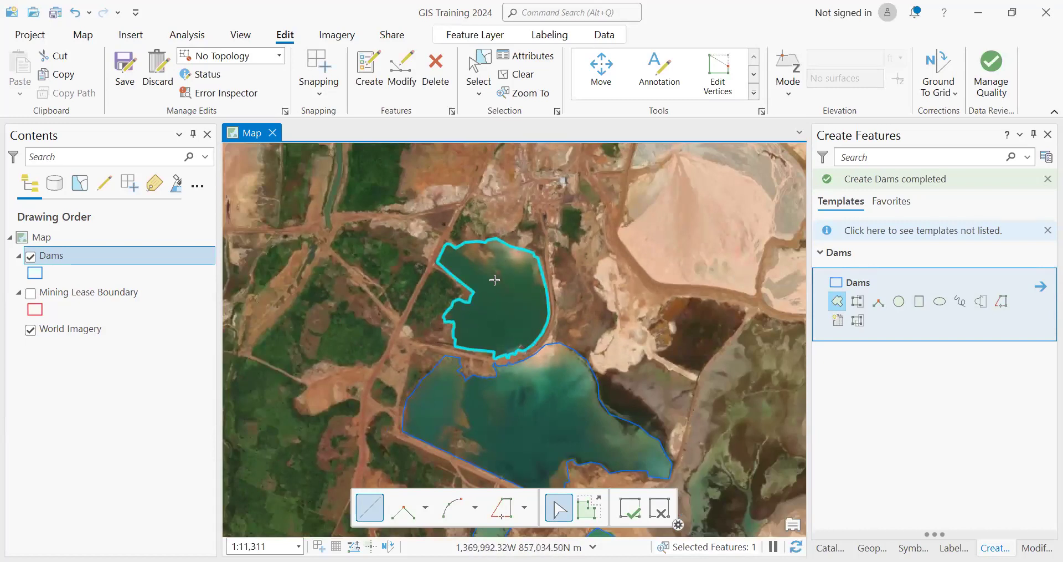
click(124, 69)
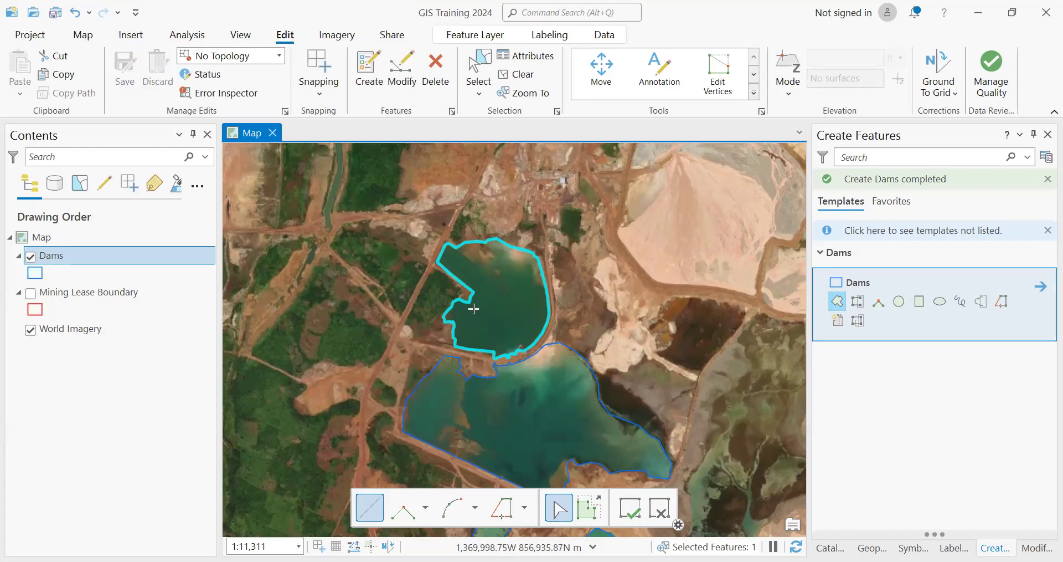
Start a Dams polygon at the northern tip of the dark lake in the east, tracing the east shore of its northern arm.
scroll(421, 320, down, 6)
drag(459, 358, 439, 349)
scroll(659, 285, up, 4)
drag(693, 316, 613, 311)
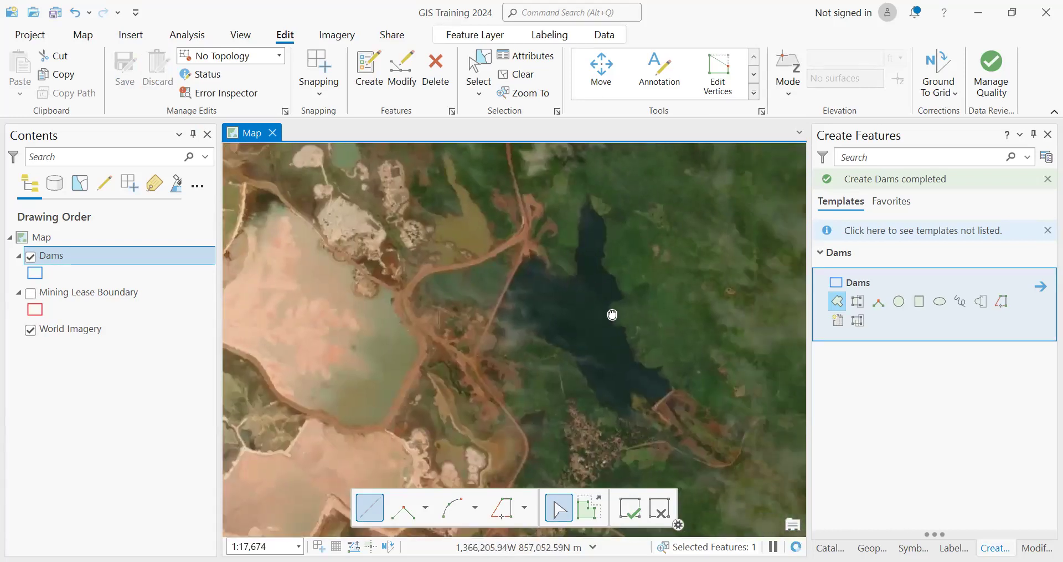
scroll(596, 219, up, 6)
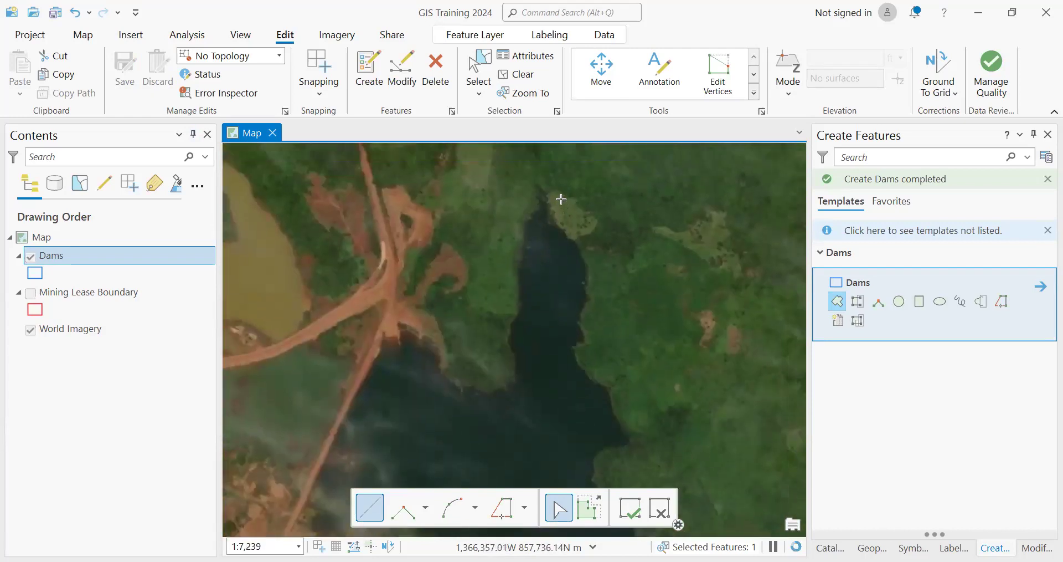
click(570, 255)
click(596, 287)
click(605, 320)
click(603, 339)
click(603, 356)
click(593, 386)
click(600, 420)
click(583, 432)
Trace the dark lake's east shore southward around the rounded, vegetated headland.
drag(580, 354, 550, 166)
drag(598, 381, 608, 471)
scroll(600, 349, down, 2)
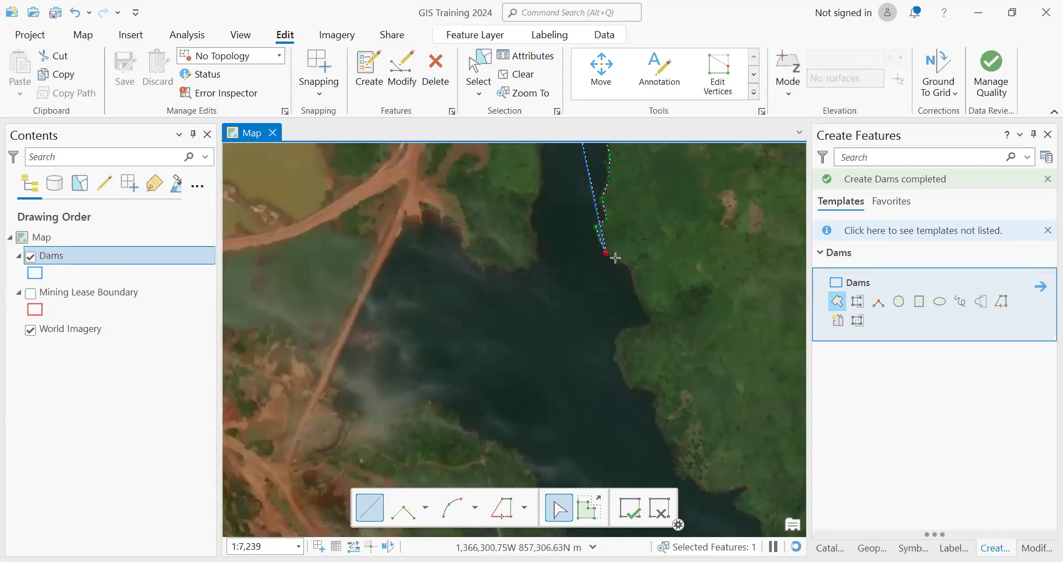
click(646, 311)
click(629, 328)
click(618, 344)
click(616, 366)
click(632, 390)
click(653, 395)
click(658, 423)
click(678, 463)
Trace the dark lake's indented eastern shore down to the near end of the dam wall at its southeast corner.
drag(679, 463, 648, 332)
click(651, 350)
click(667, 346)
click(681, 361)
click(696, 362)
click(714, 359)
click(709, 372)
click(722, 385)
click(736, 408)
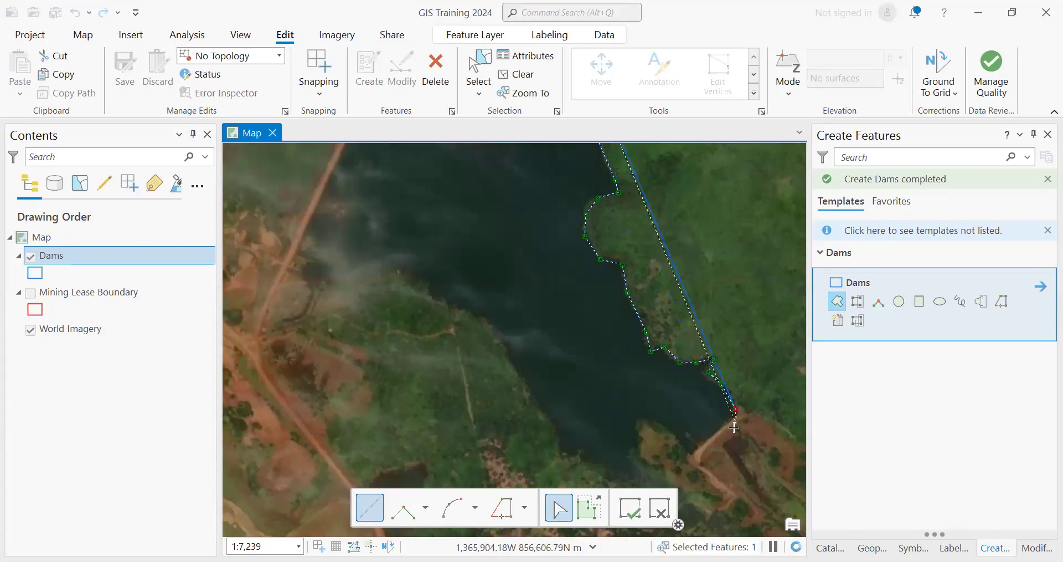
Trace the dark lake's southeastern dam wall, the adjoining spit and the start of the southwest shore.
click(726, 425)
click(692, 456)
click(654, 420)
click(637, 441)
click(640, 476)
click(597, 460)
click(560, 435)
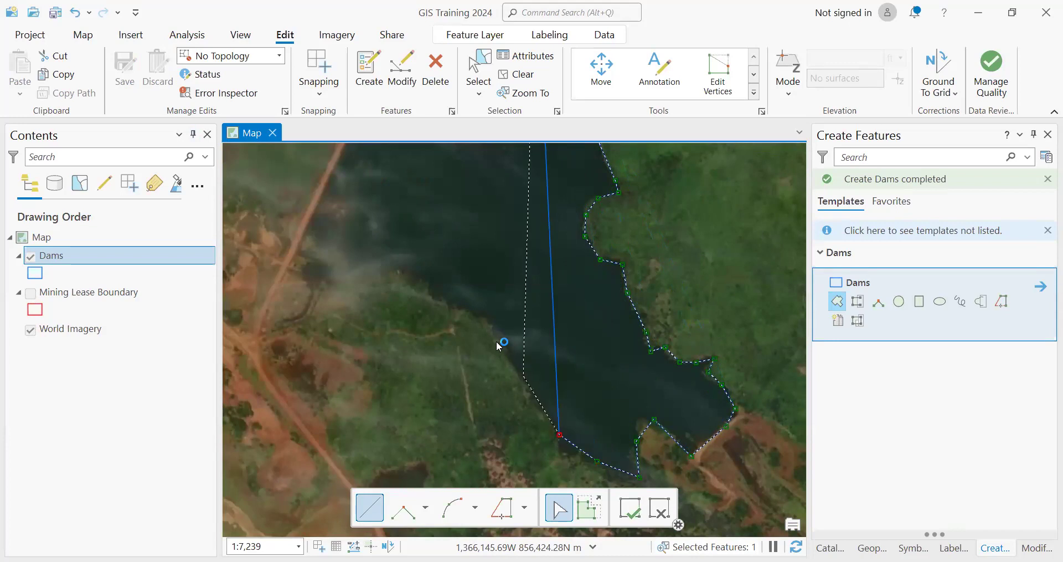
Trace the dark lake's southwest shore northwestward to its western corner beside the road.
click(520, 369)
click(468, 315)
click(431, 297)
click(404, 270)
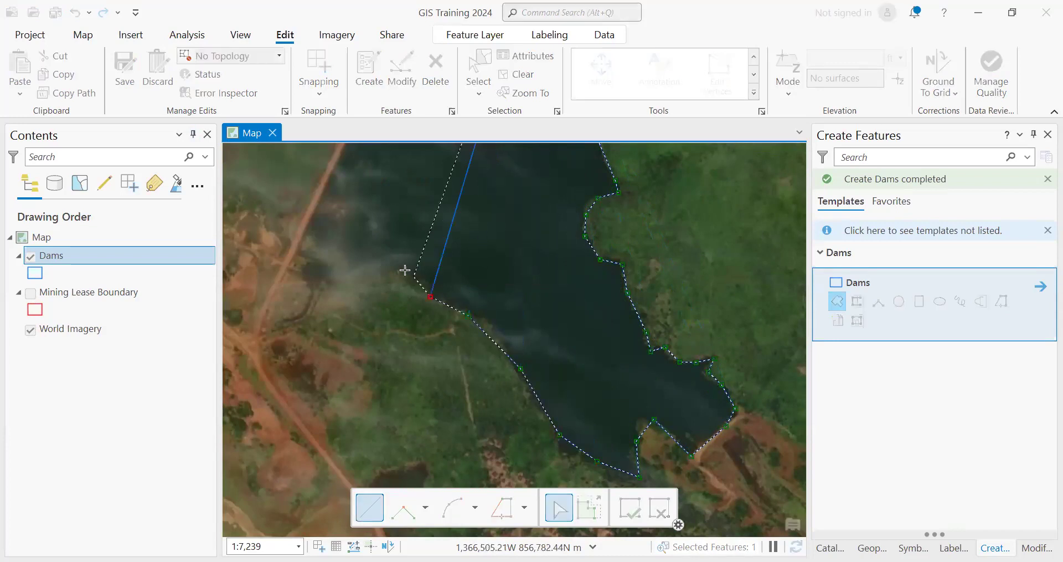
click(325, 285)
click(302, 272)
click(305, 231)
Trace the dark lake's outline along the western road, around the northwest corner and along the bank to the northern arm.
drag(338, 197, 385, 358)
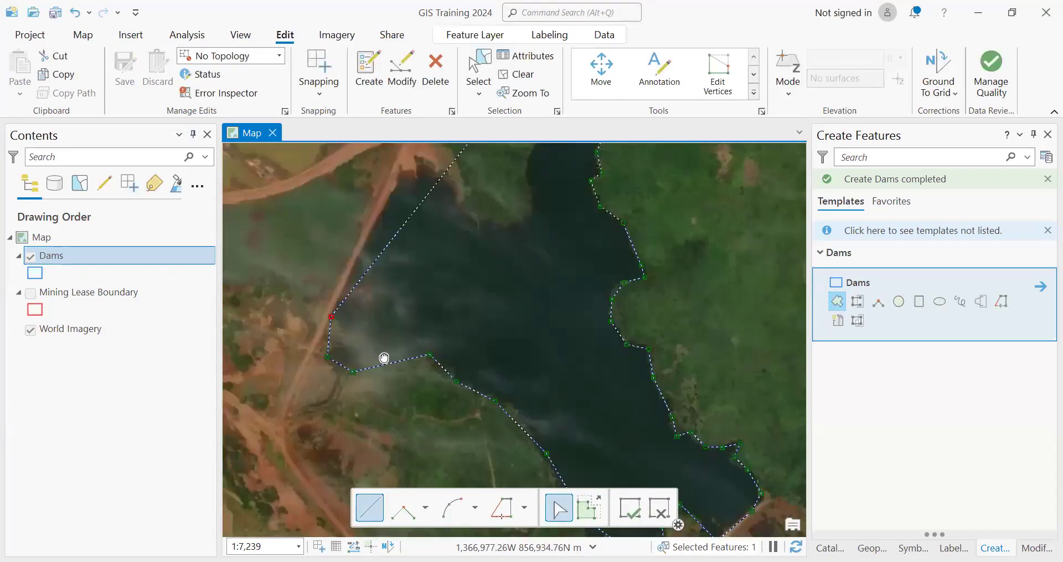
click(383, 319)
click(429, 244)
click(467, 251)
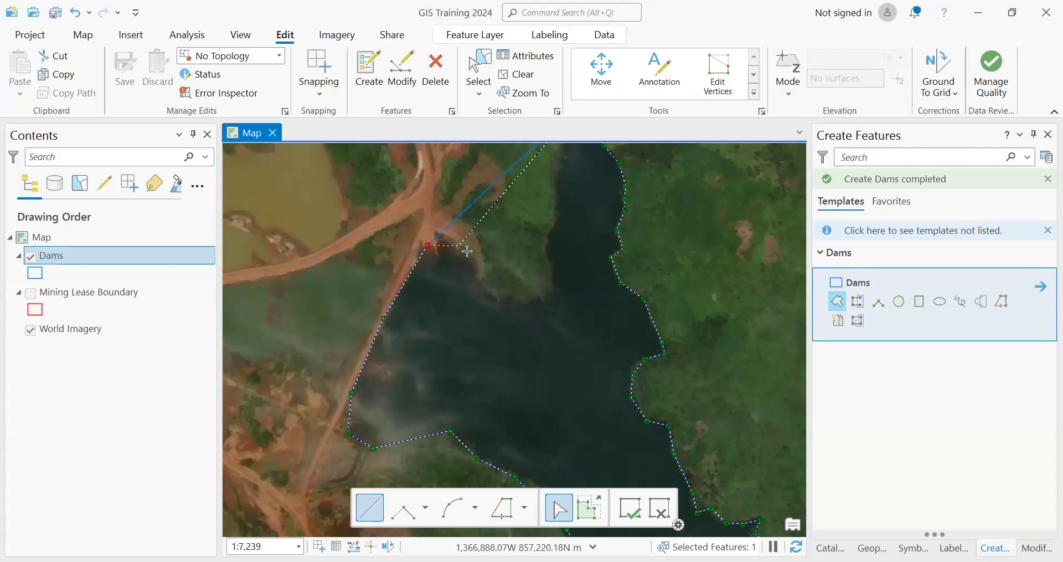
click(484, 271)
click(498, 296)
click(539, 302)
click(554, 287)
Trace the northern arm's west shore up to its tip, finish the dark lake polygon and save the project.
click(547, 249)
click(549, 225)
click(555, 193)
drag(561, 306, 564, 409)
scroll(564, 319, up, 2)
click(564, 239)
click(571, 194)
double_click(577, 174)
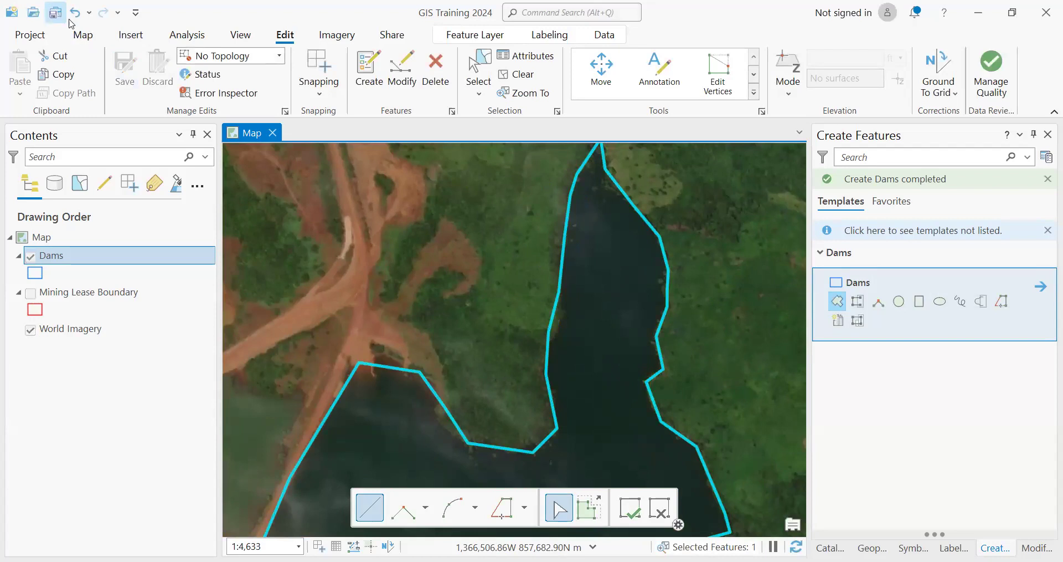
key(ctrl+s)
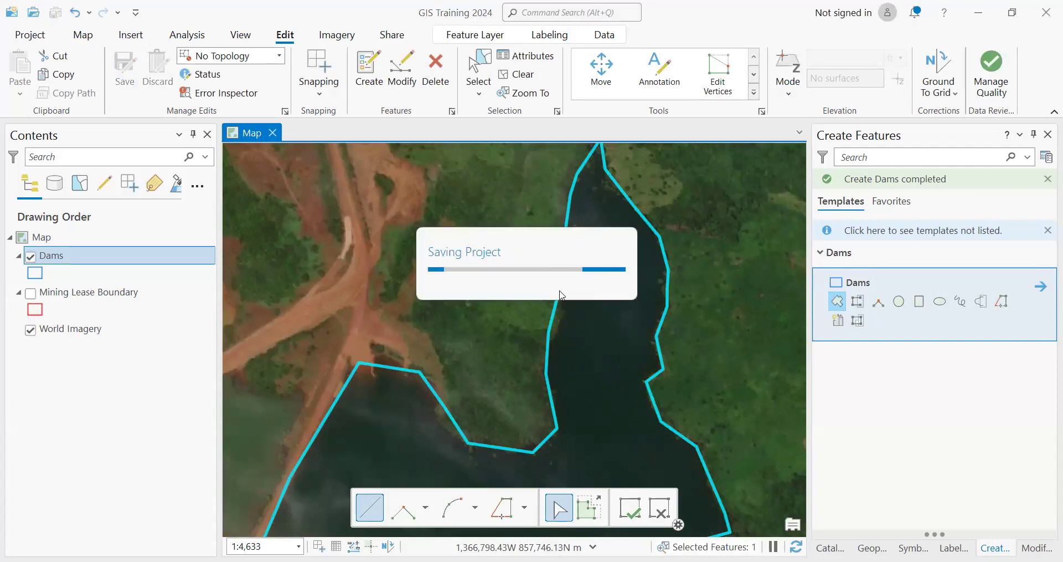